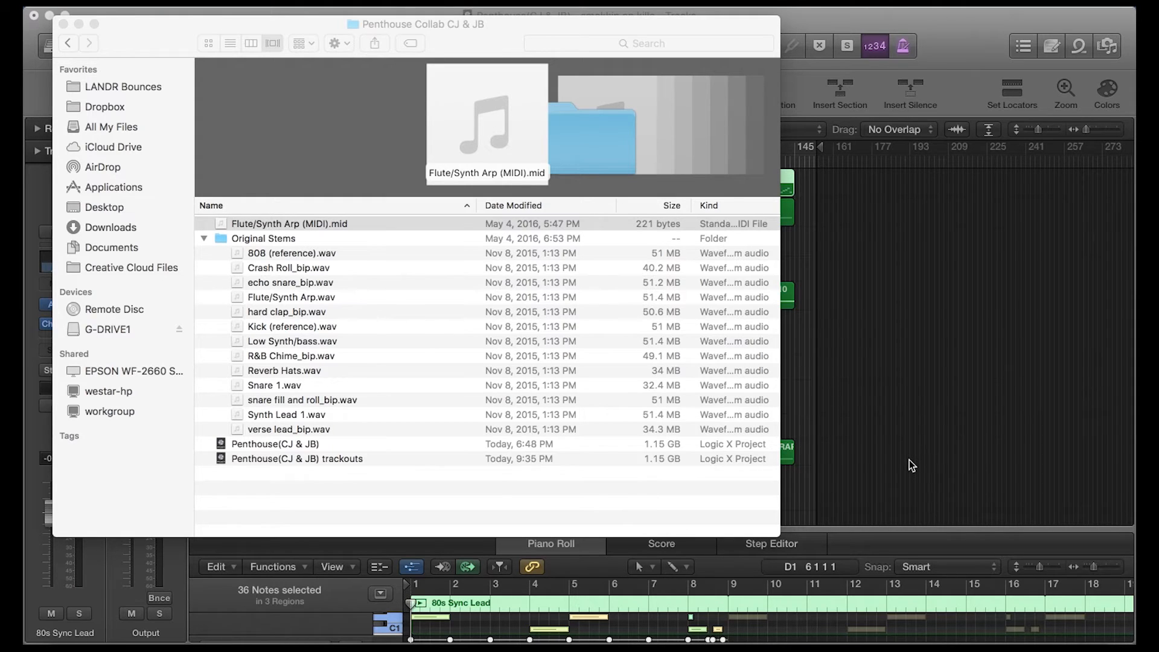
Switch to the Logic Pro project, select the Lyrical Synth track and play its soloed part from the start
left_click(909, 460)
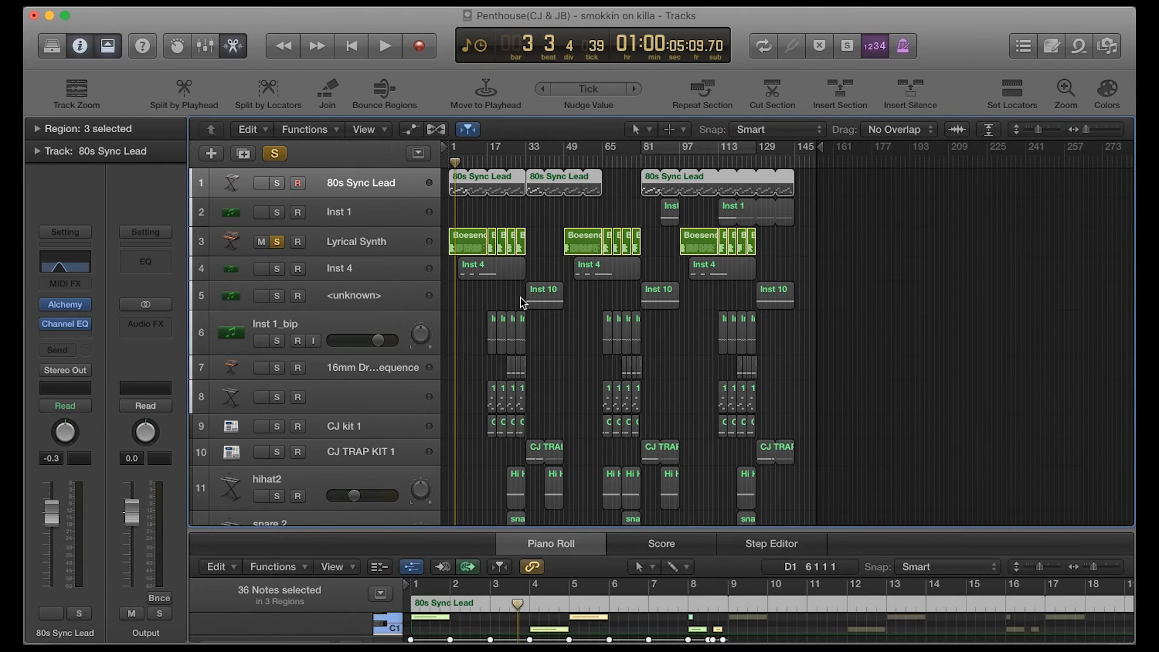
left_click(393, 245)
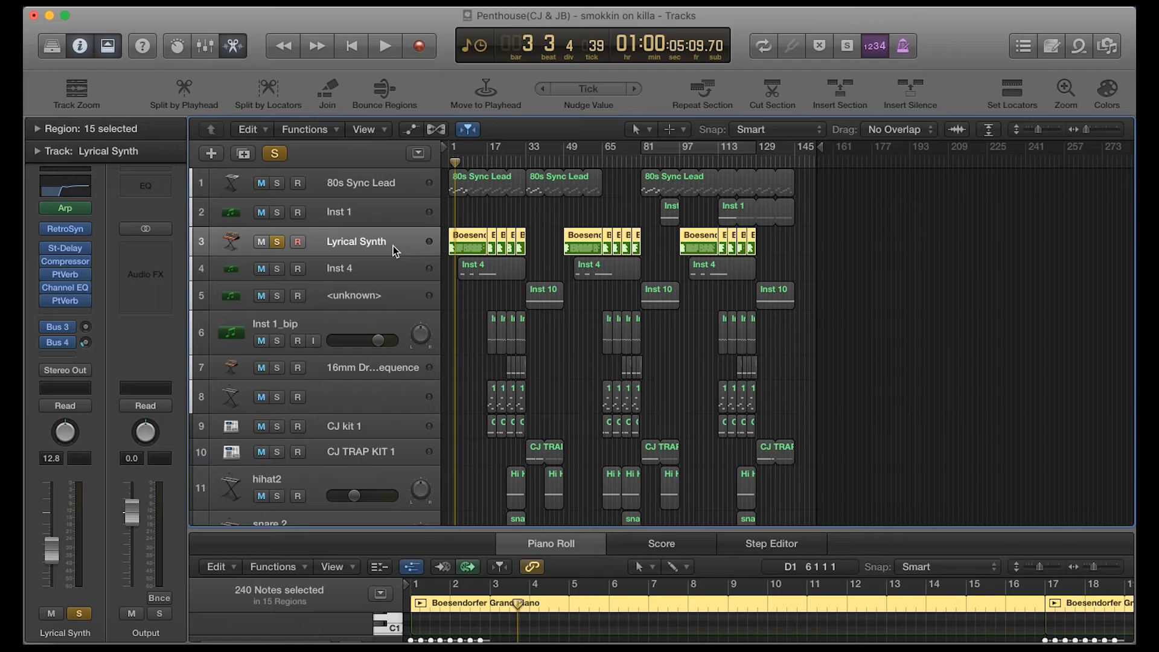
key("Return")
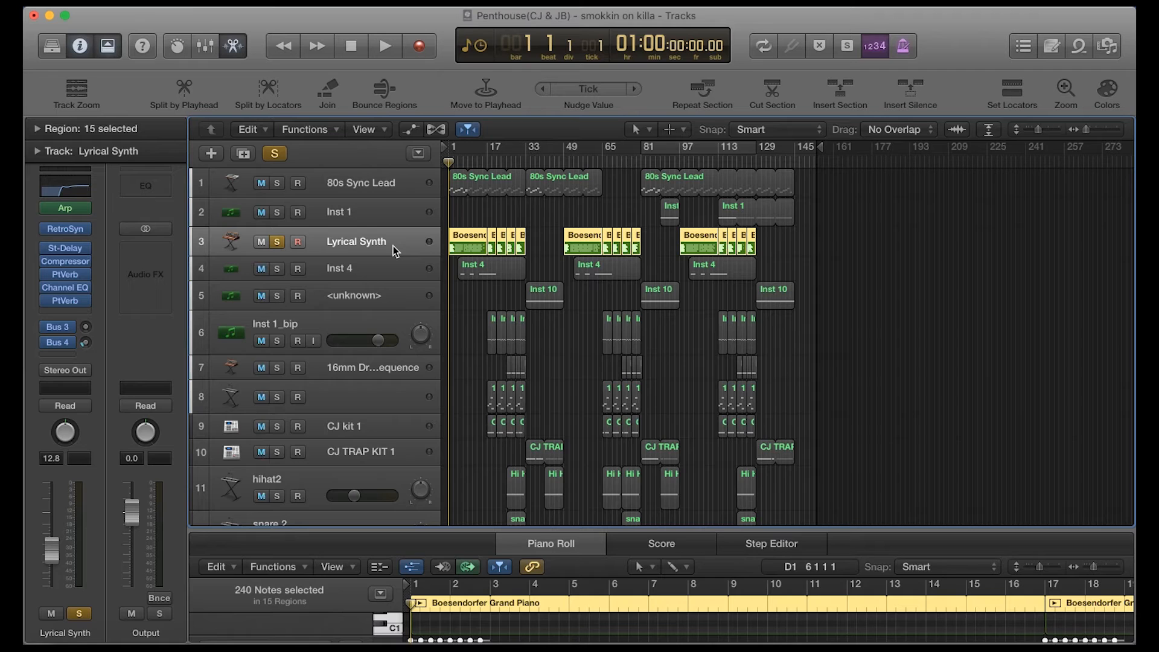
left_click(385, 46)
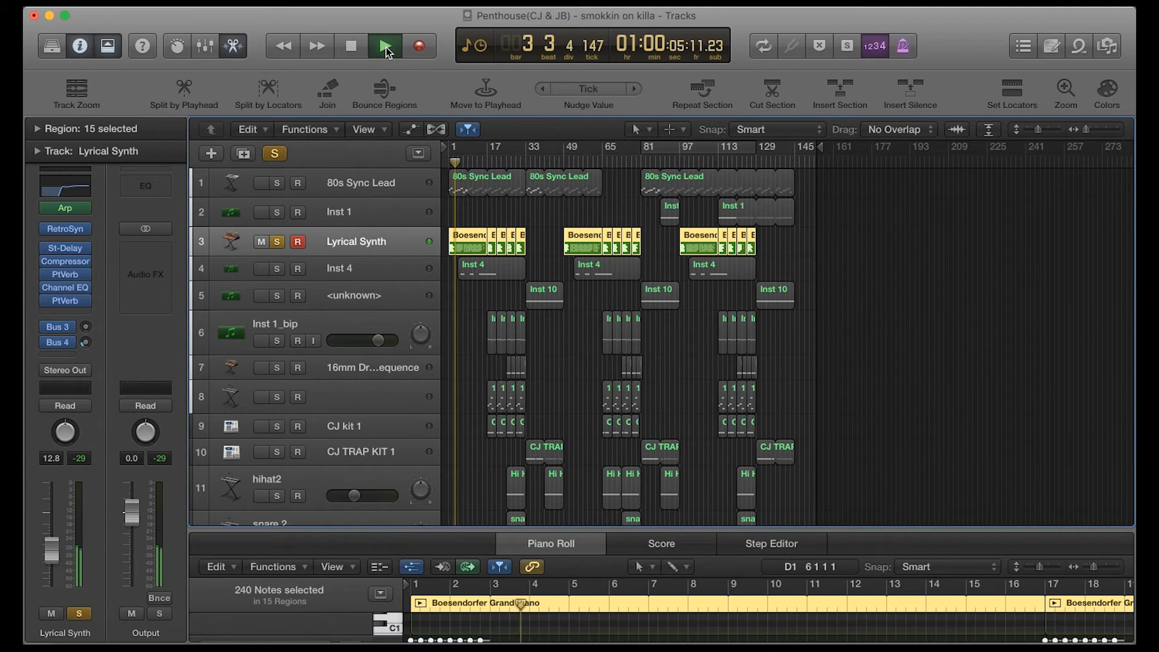
left_click(373, 48)
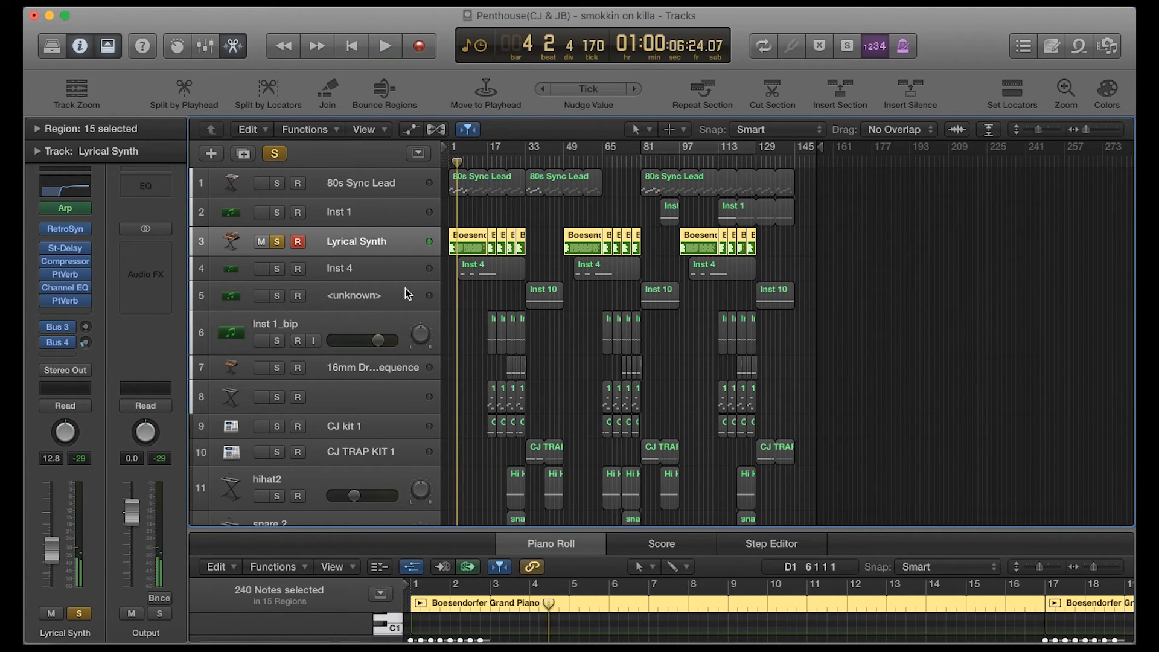
Open the first Lyrical Synth region in an enlarged Piano Roll and view its upper notes
double_click(462, 248)
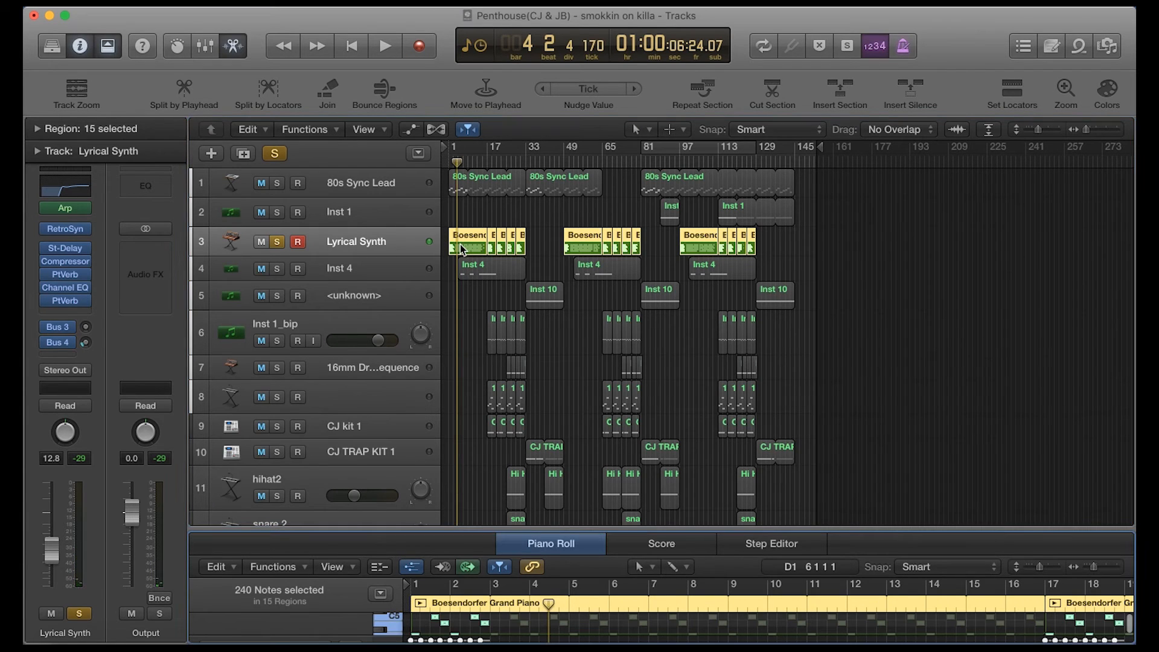
left_click_drag(506, 531, 506, 310)
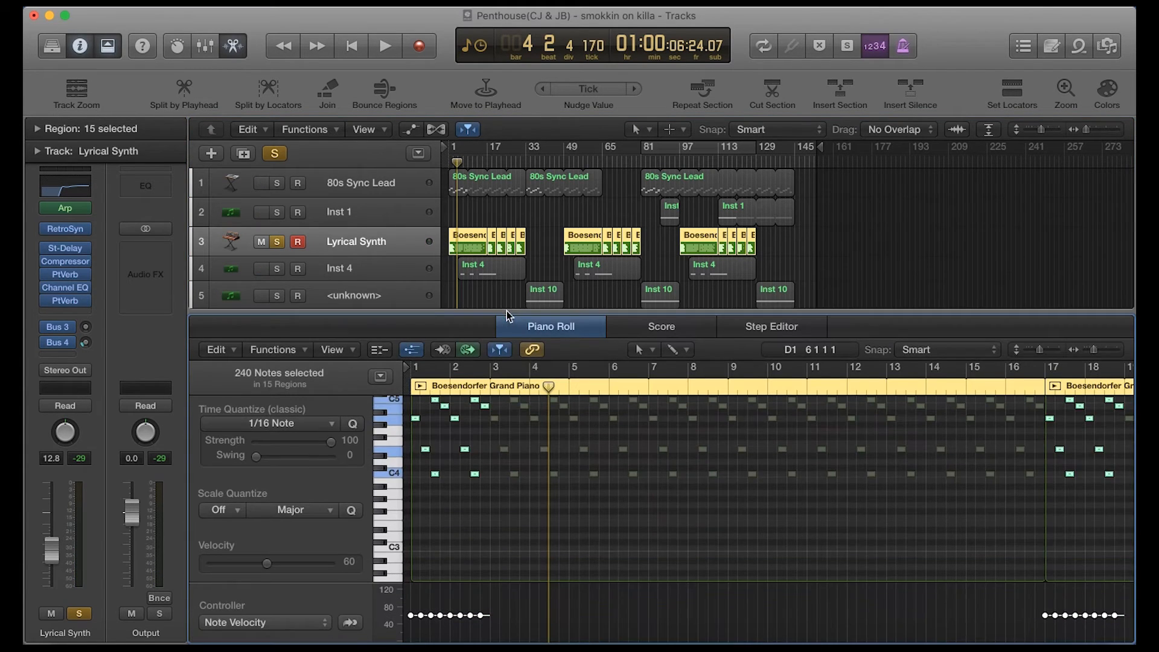
scroll(464, 471, "up", 3)
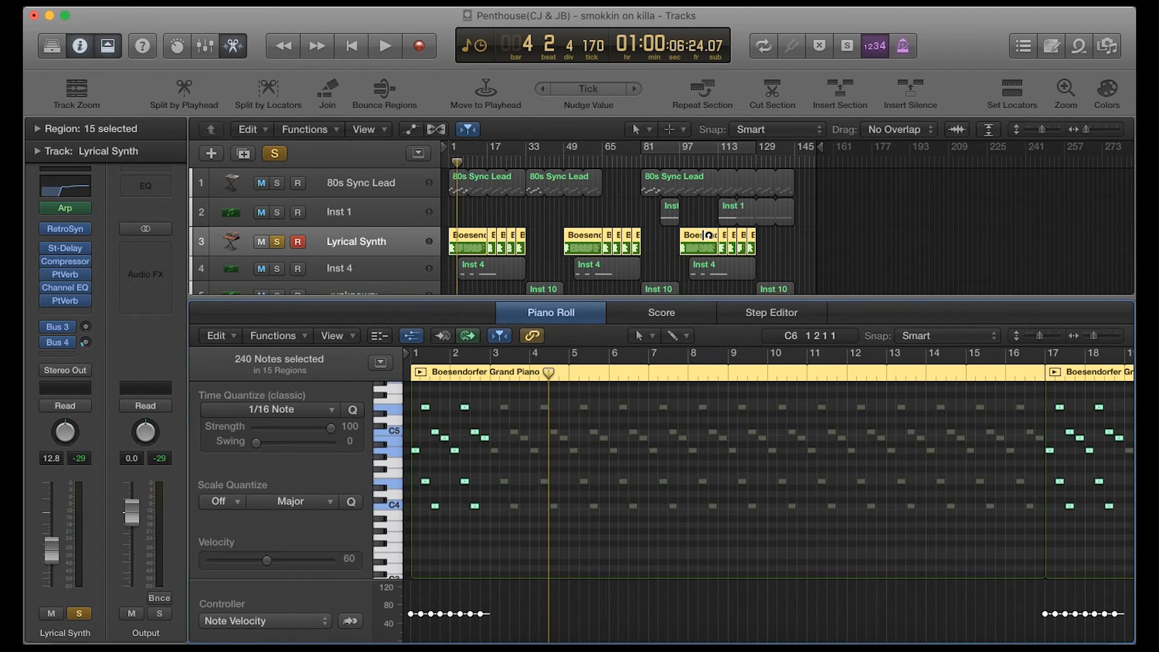
Turn off solo for all tracks and shrink the Piano Roll to reveal more of the arrangement
left_click(273, 154)
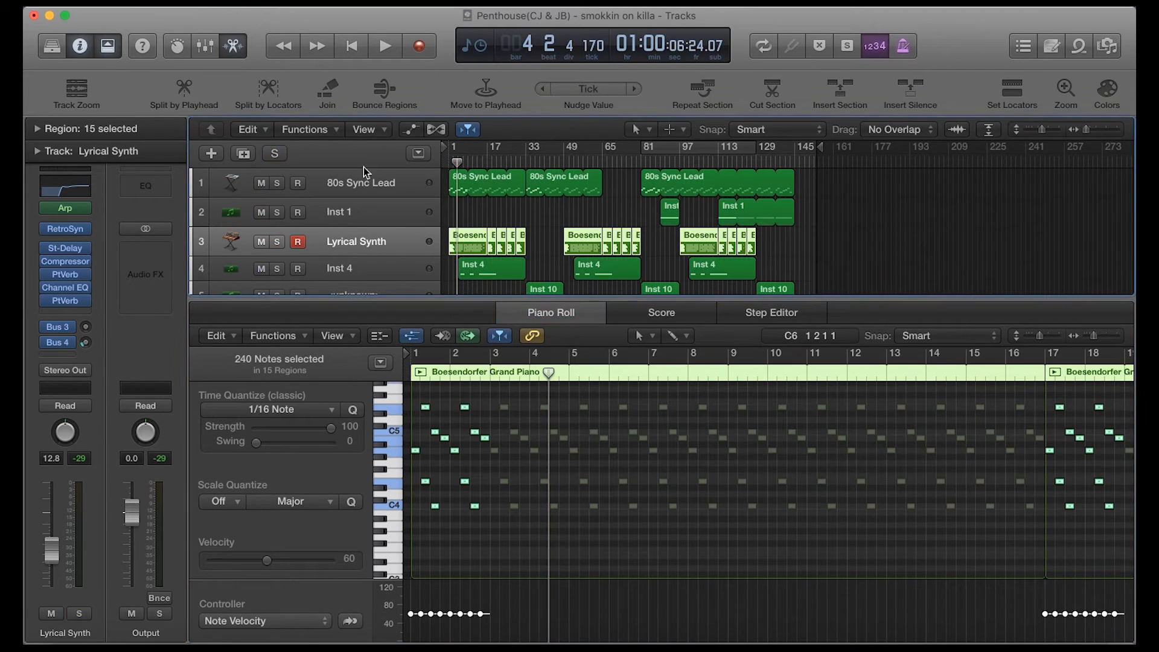
scroll(504, 208, "down", 1)
left_click_drag(486, 295, 486, 473)
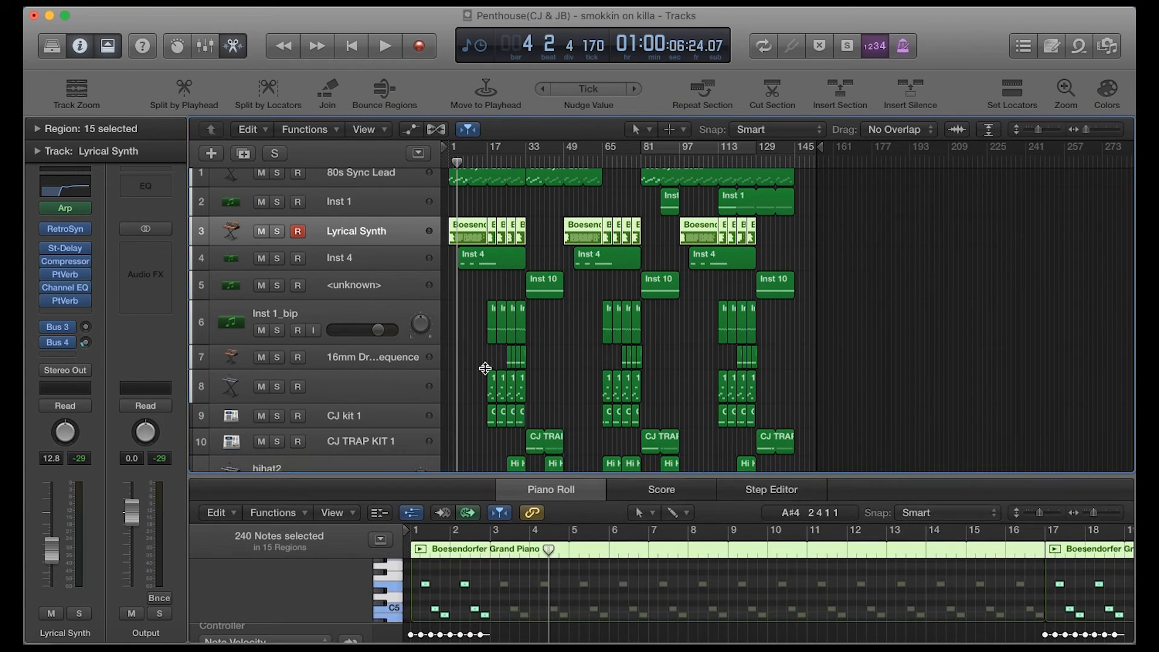
Look over the project's tracks and play the full arrangement from bar 1
scroll(484, 367, "down", 3)
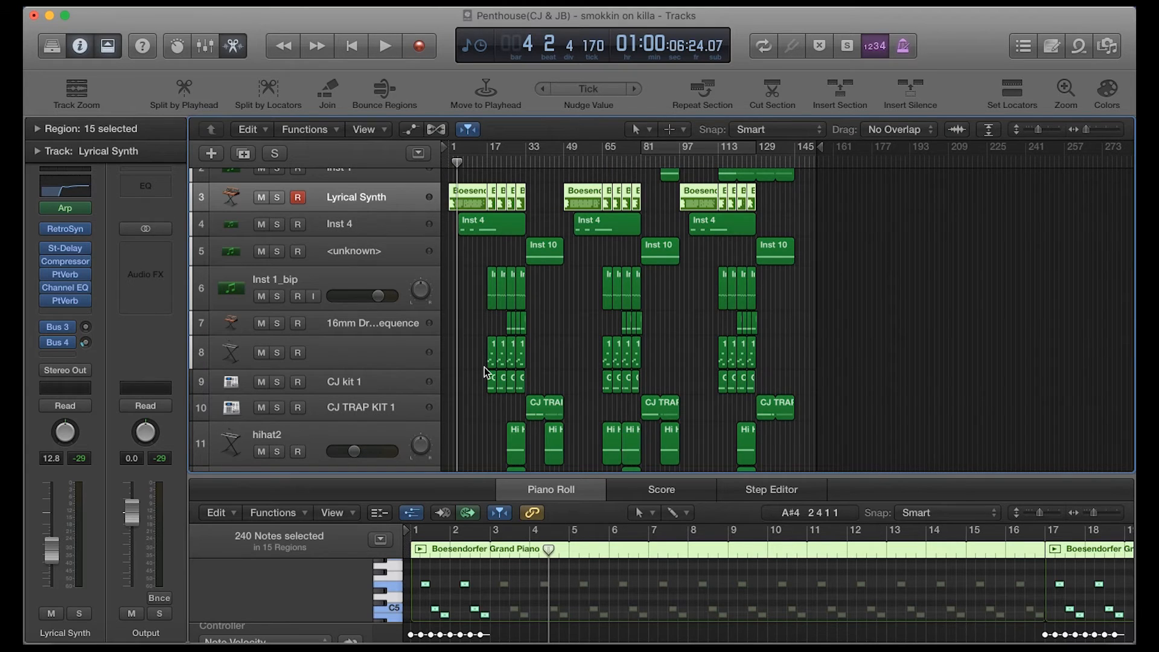
scroll(484, 367, "down", 3)
scroll(484, 367, "down", 3)
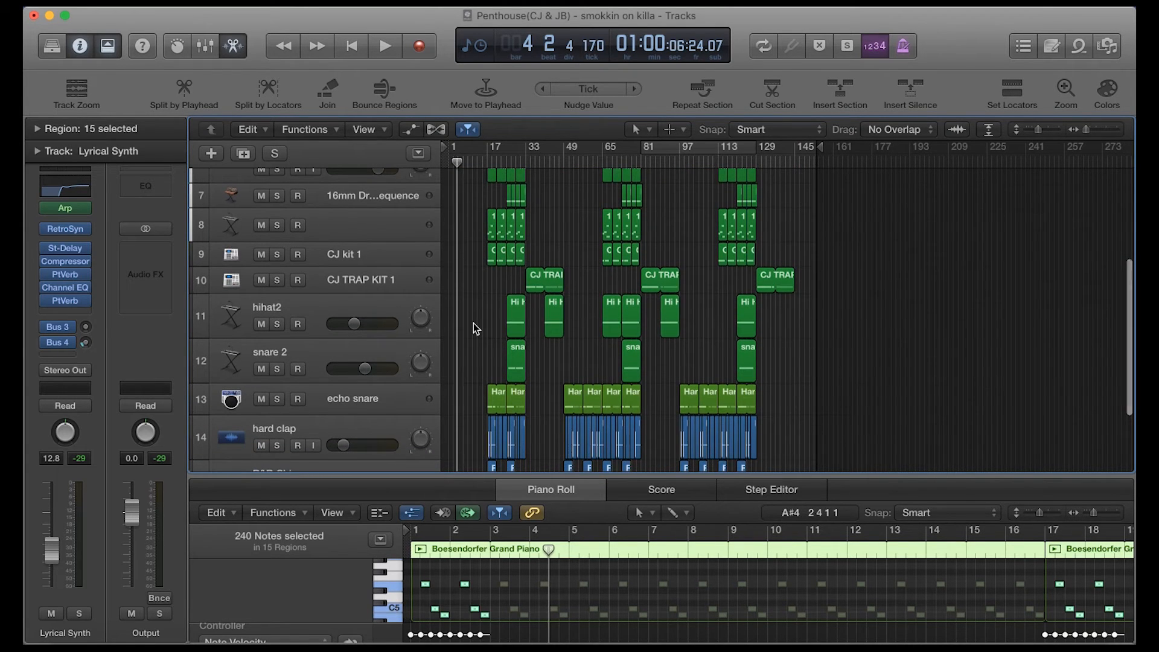
scroll(473, 324, "up", 1)
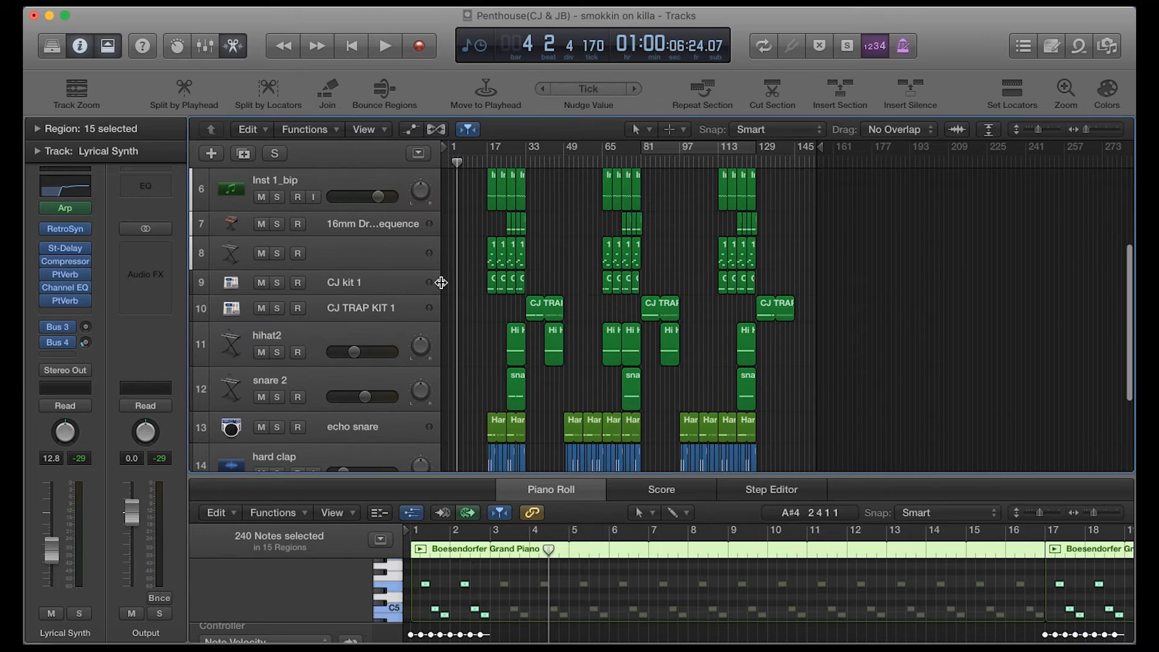
scroll(474, 284, "up", 3)
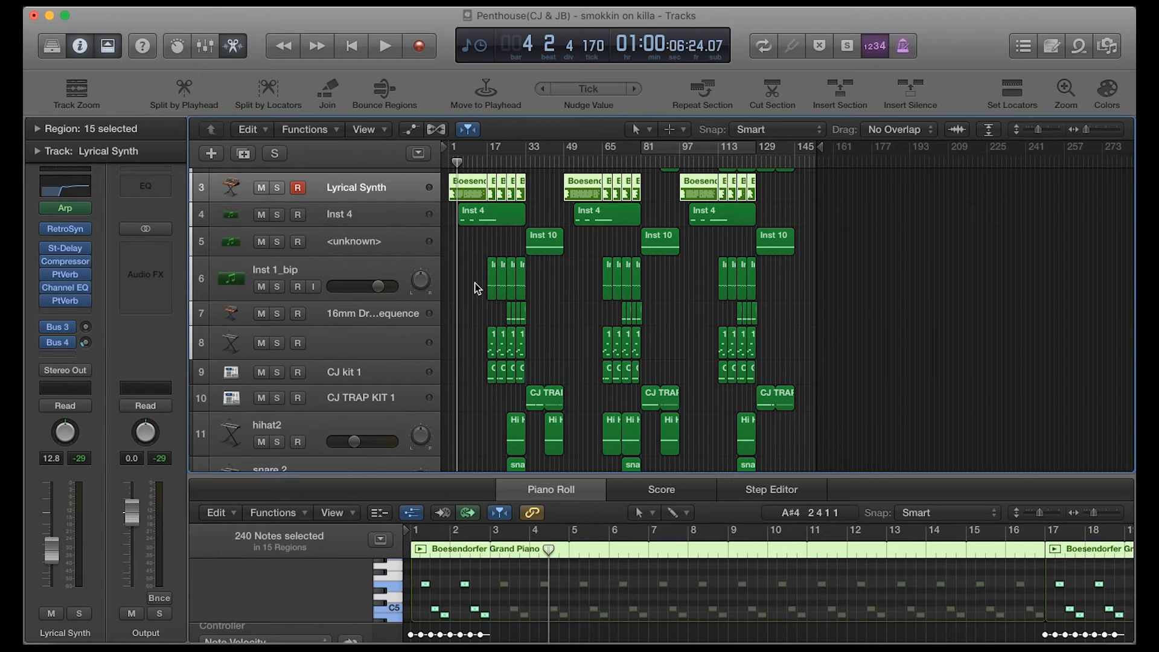
key("Return")
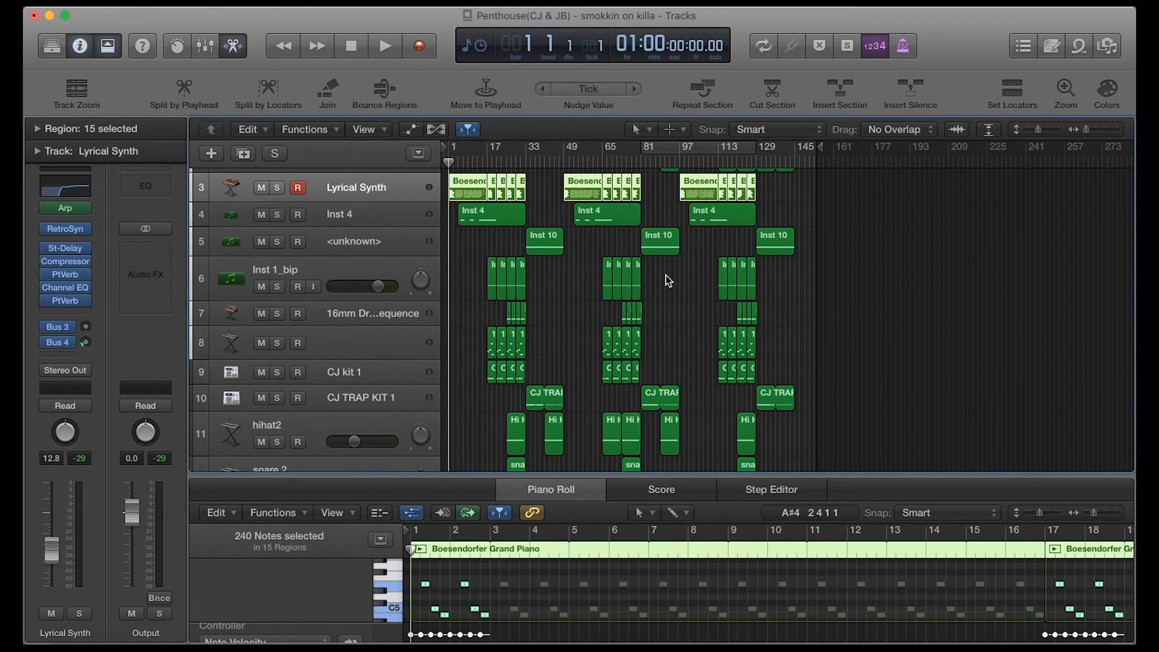
scroll(556, 282, "up", 1)
scroll(557, 281, "up", 1)
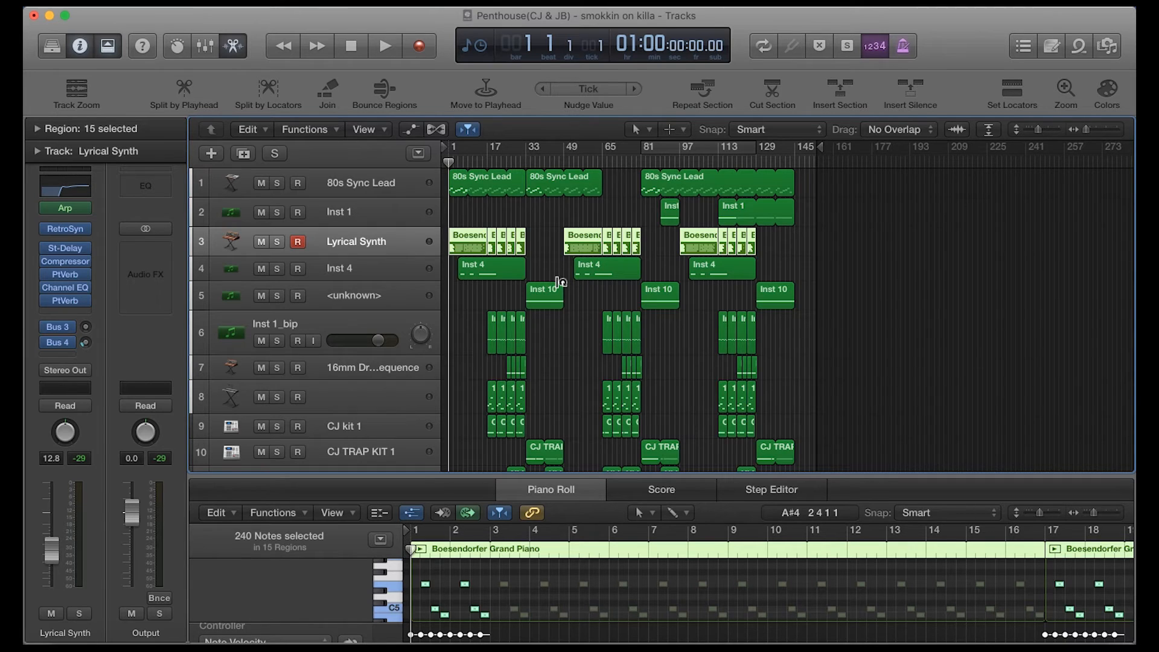
key("space")
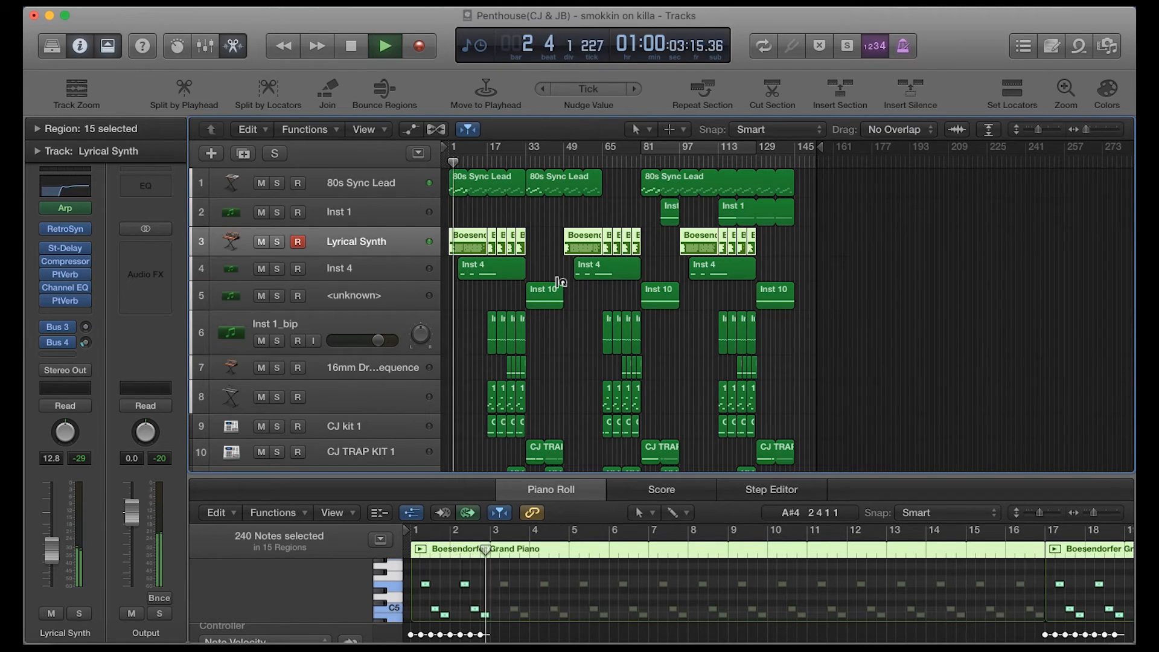
Audition the 80s Sync Lead track in solo during playback and bring back the full mix
left_click(379, 186)
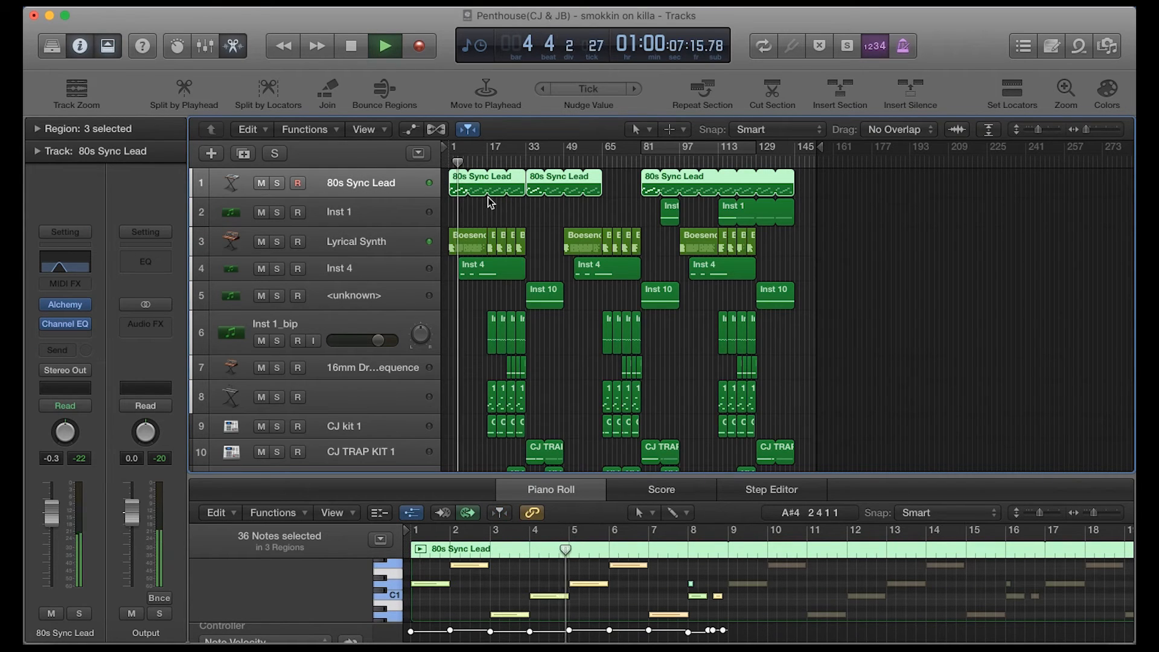
left_click(277, 184)
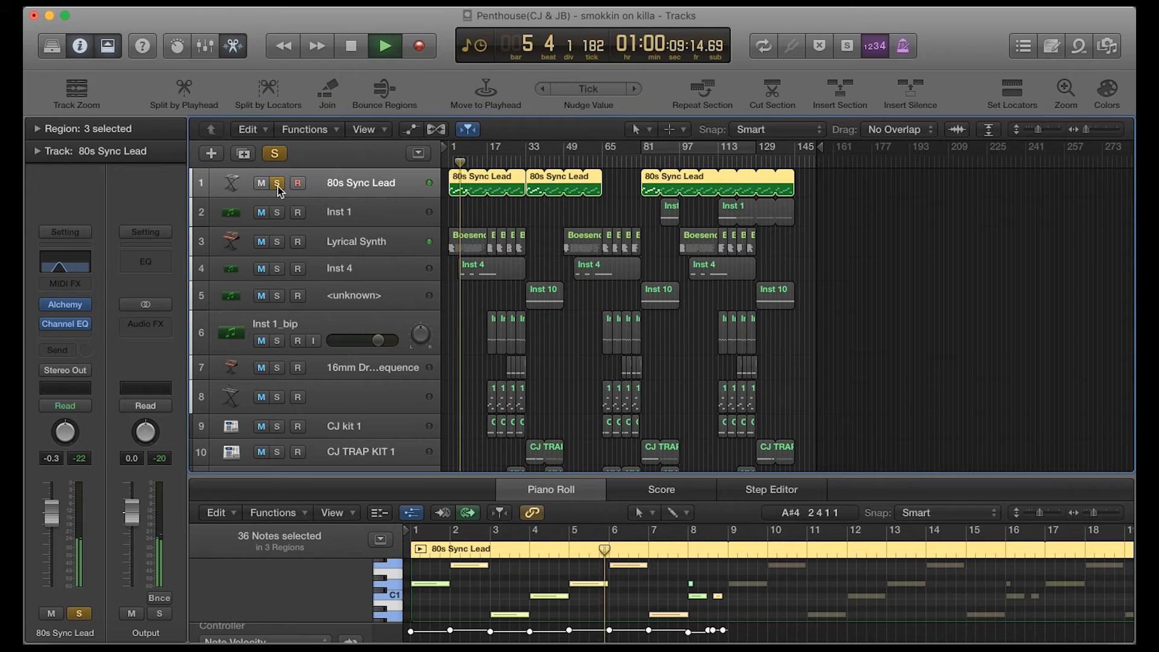
left_click(277, 184)
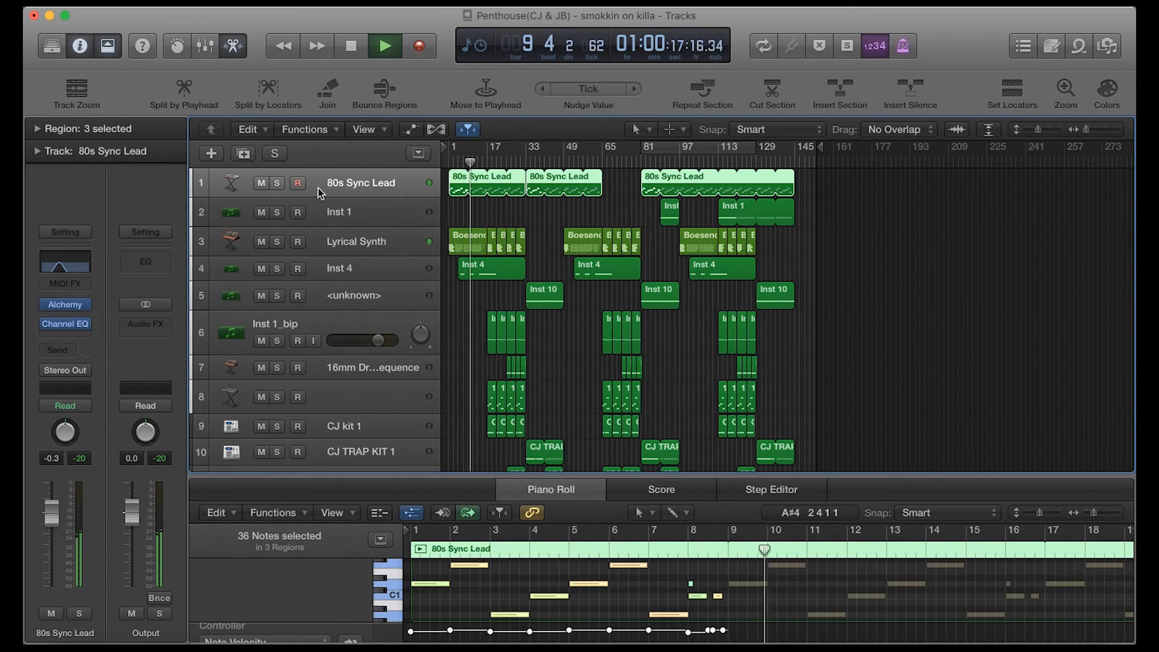
Select the Inst 4 track, and audition the Inst 1_bip track briefly in solo during playback
left_click(384, 271)
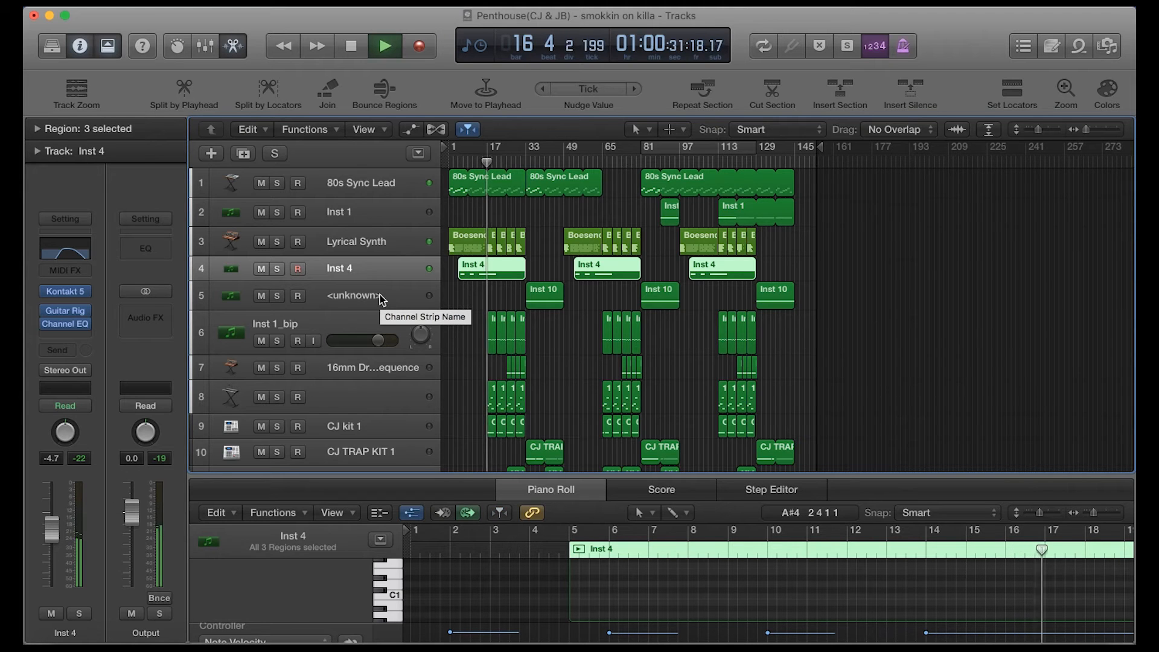
scroll(394, 330, "down", 1)
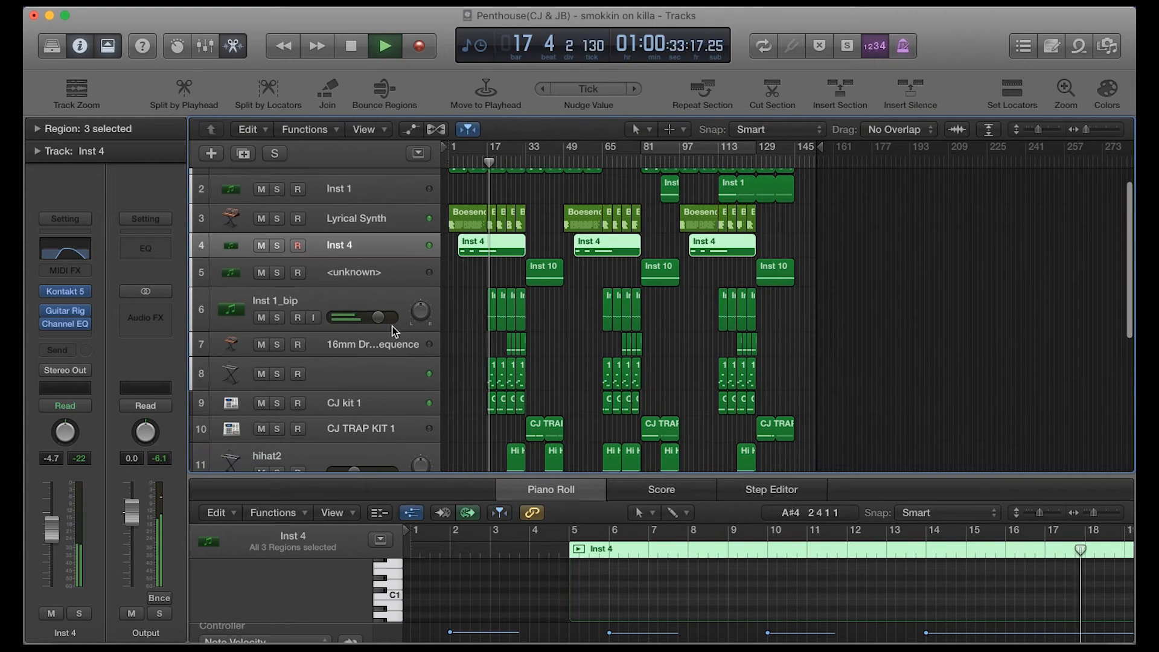
left_click(374, 305)
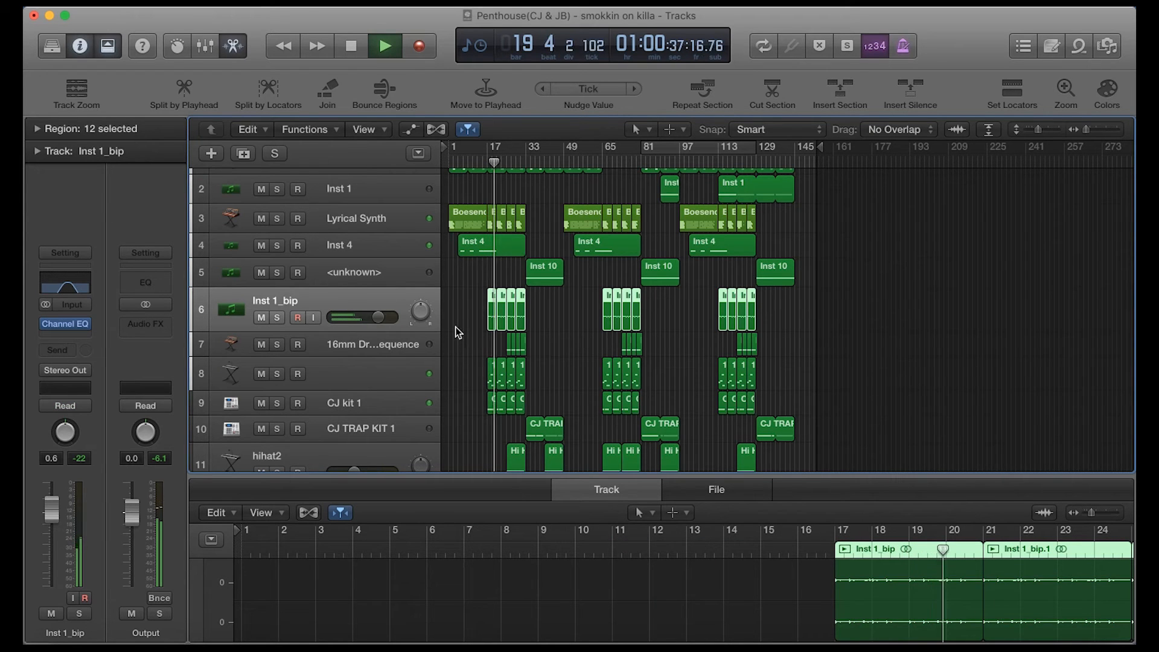
left_click(277, 317)
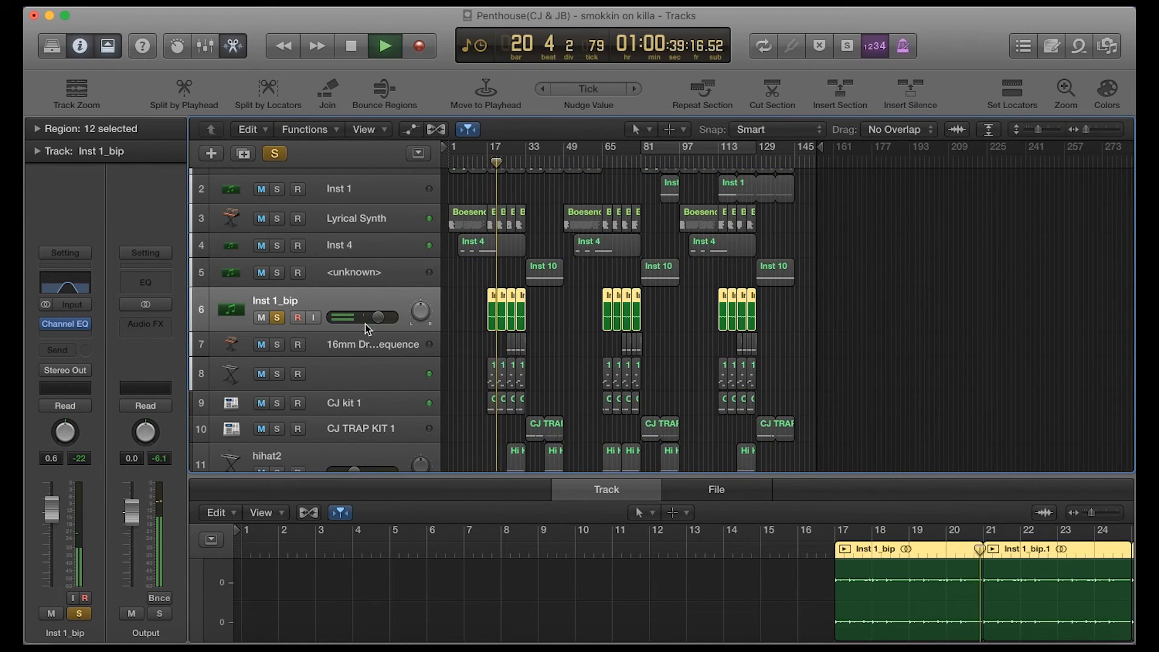
left_click(277, 317)
Increase the height of the 16mm Dream Sequence track and audition it briefly in solo
scroll(469, 327, "down", 2)
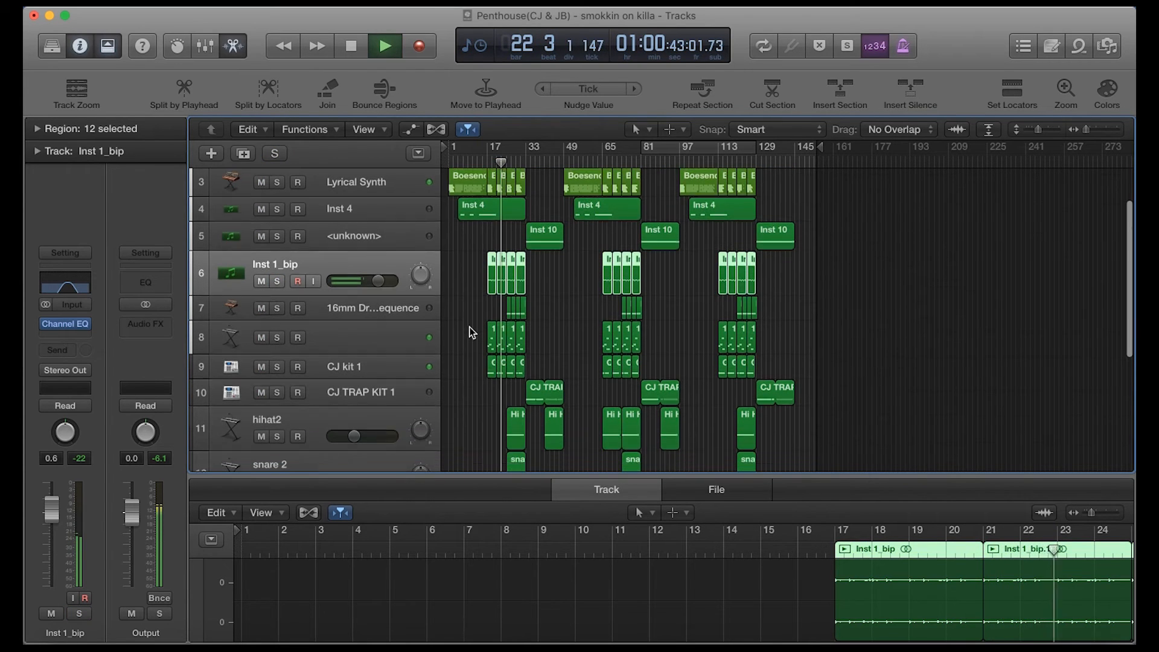
left_click(365, 309)
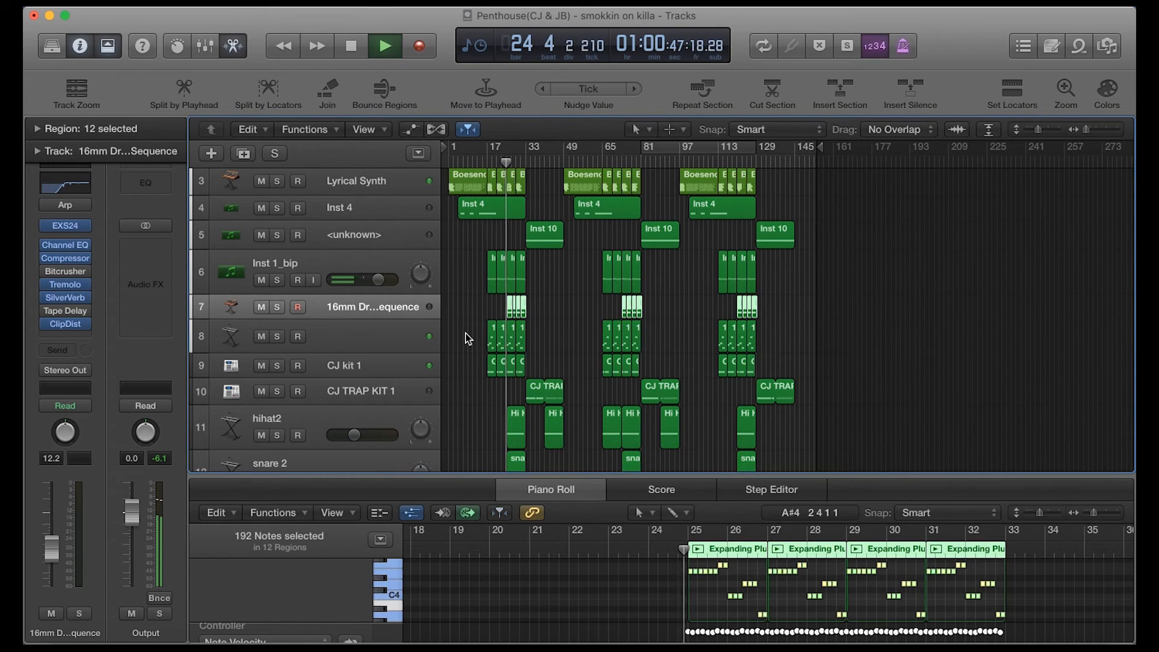
scroll(466, 333, "down", 1)
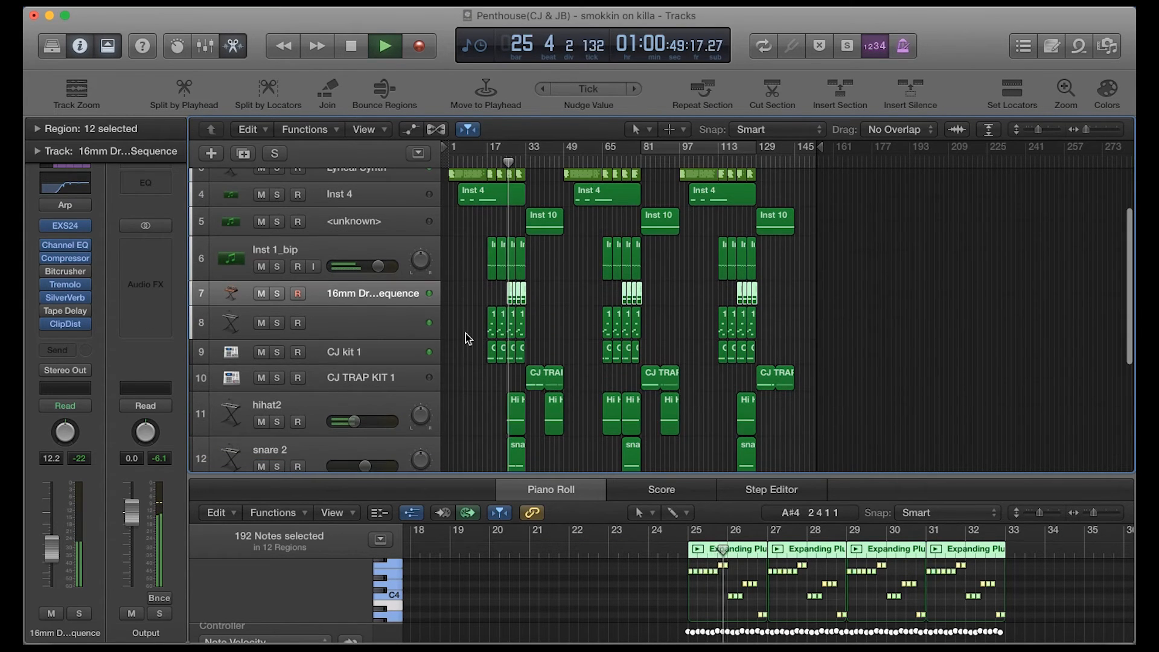
left_click_drag(375, 311, 375, 330)
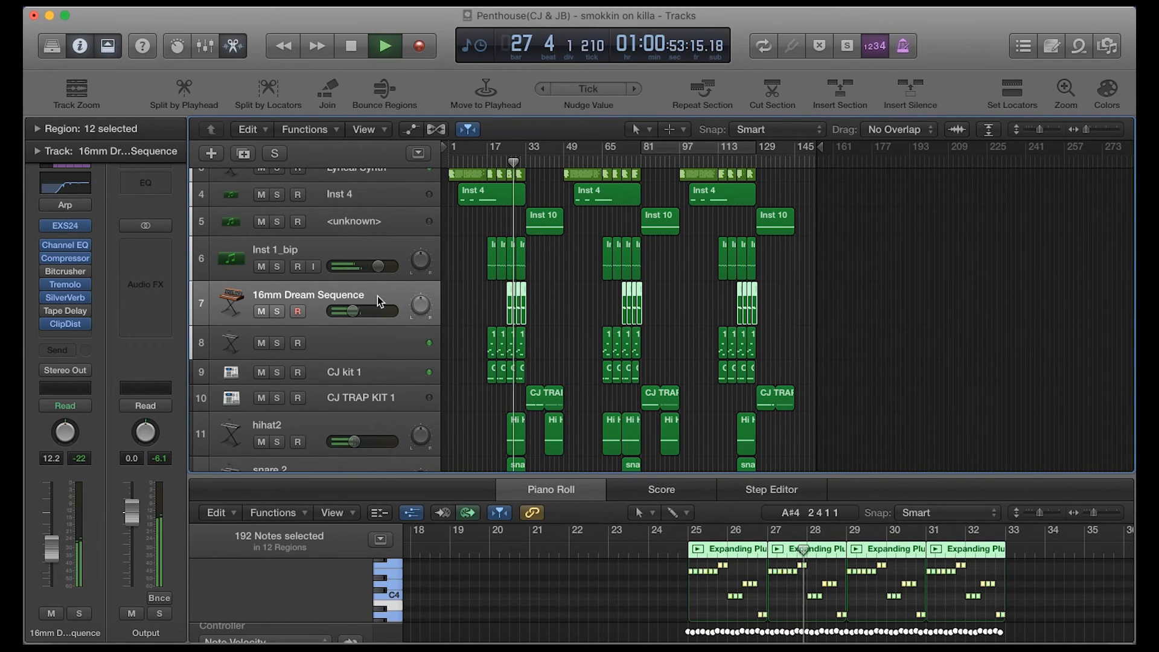
left_click(278, 310)
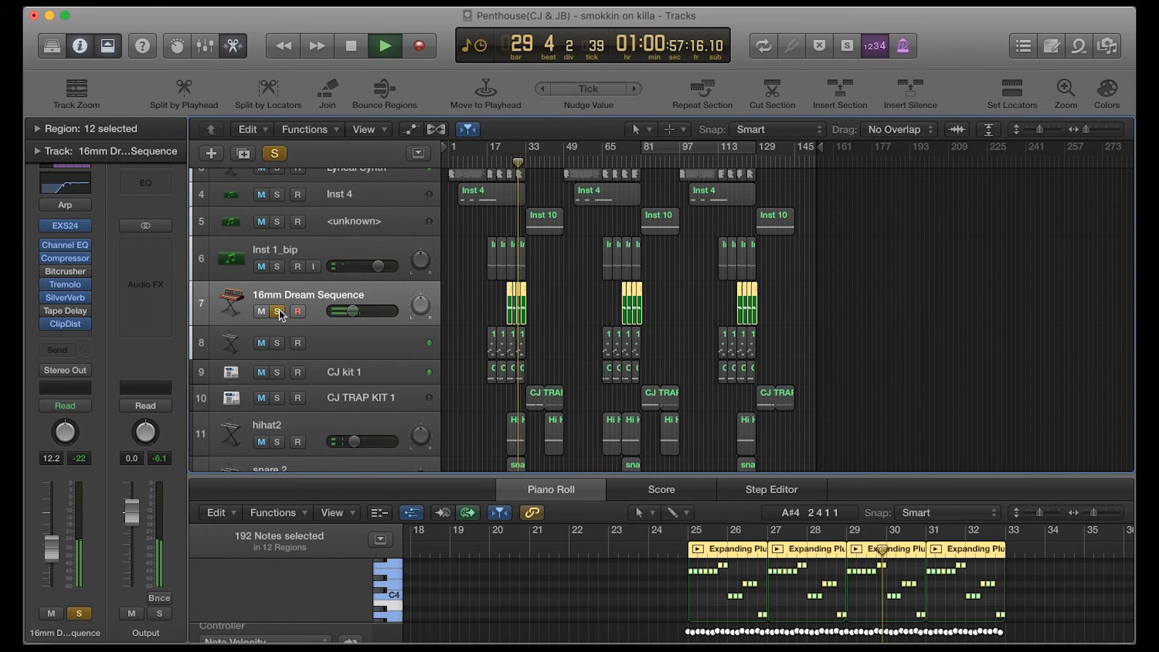
left_click(278, 311)
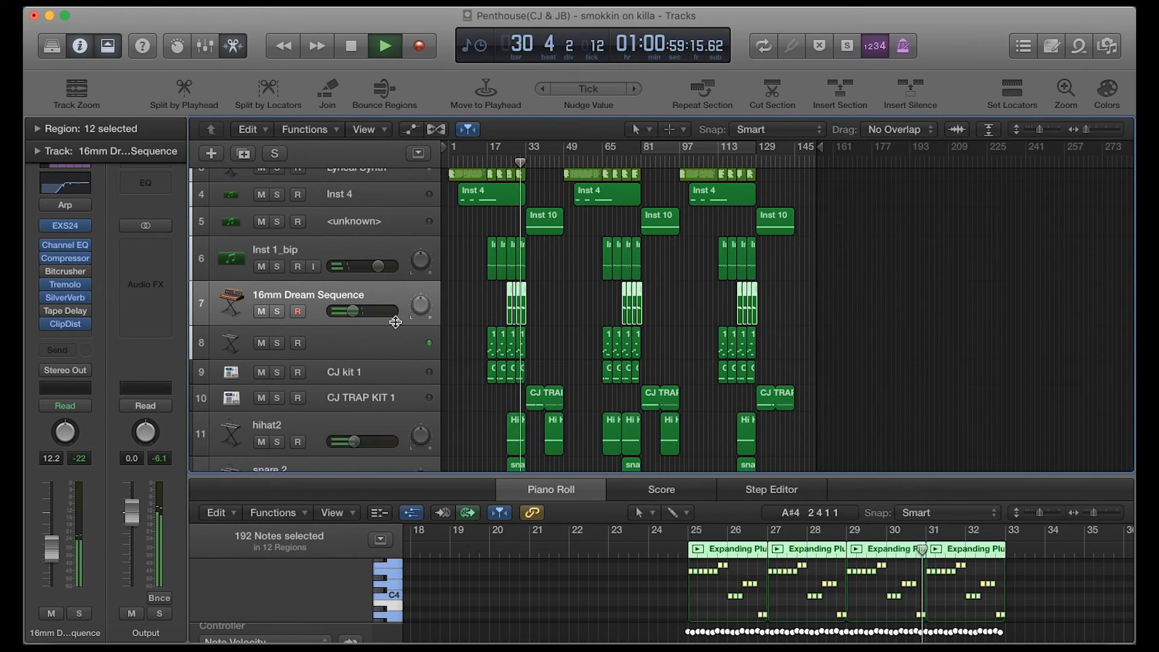
Solo the hard clap and echo snare tracks together and play them from shortly before bar 17
scroll(391, 315, "down", 1)
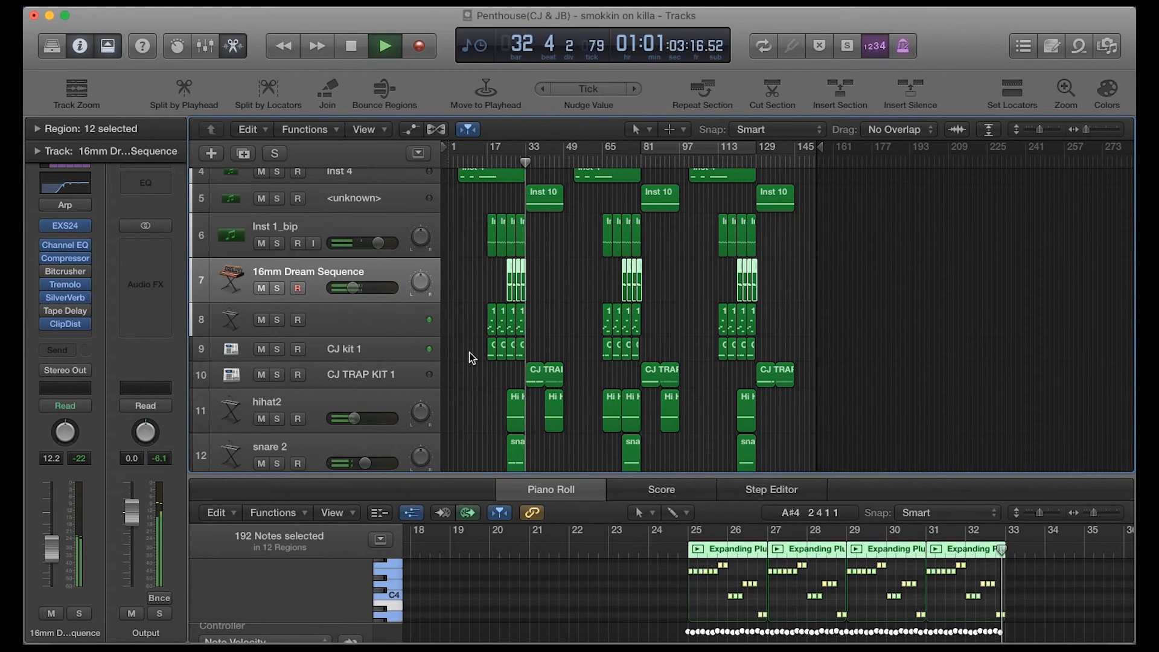
scroll(472, 358, "down", 1)
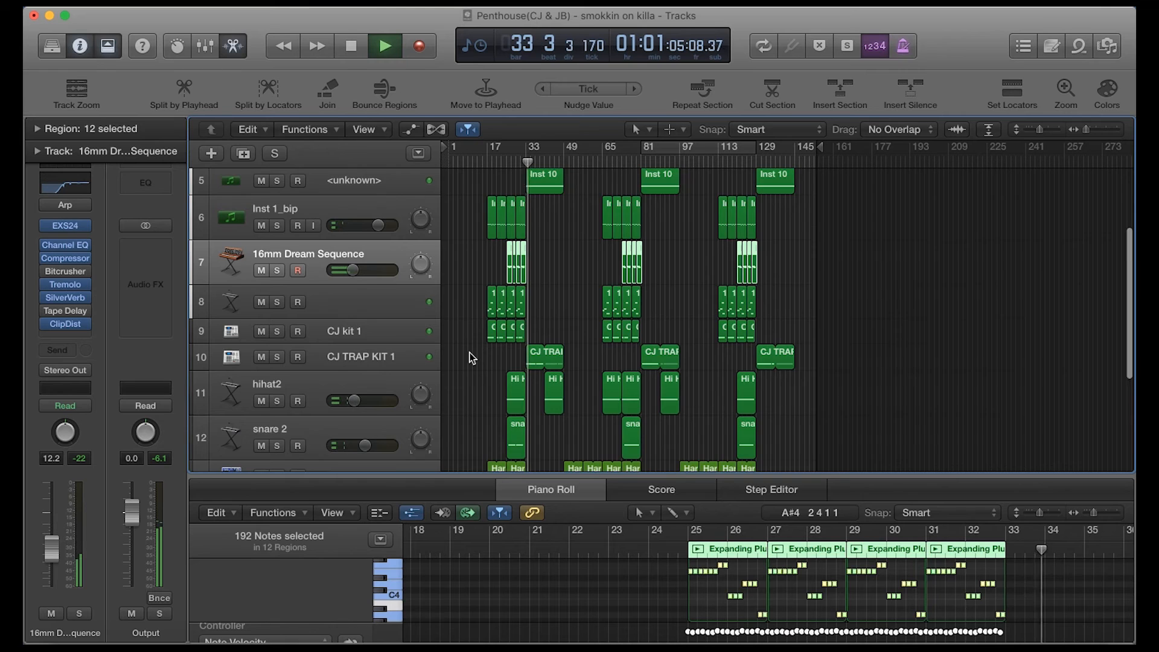
scroll(472, 358, "down", 5)
scroll(472, 358, "down", 1)
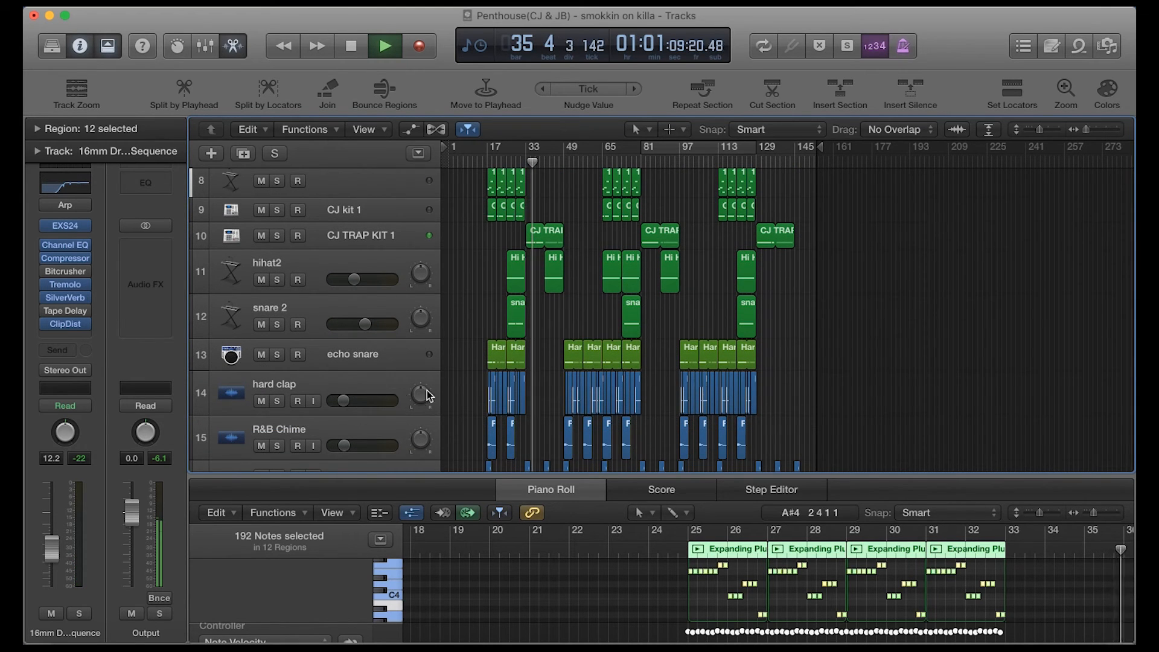
left_click(277, 401)
left_click(277, 355)
left_click(479, 162)
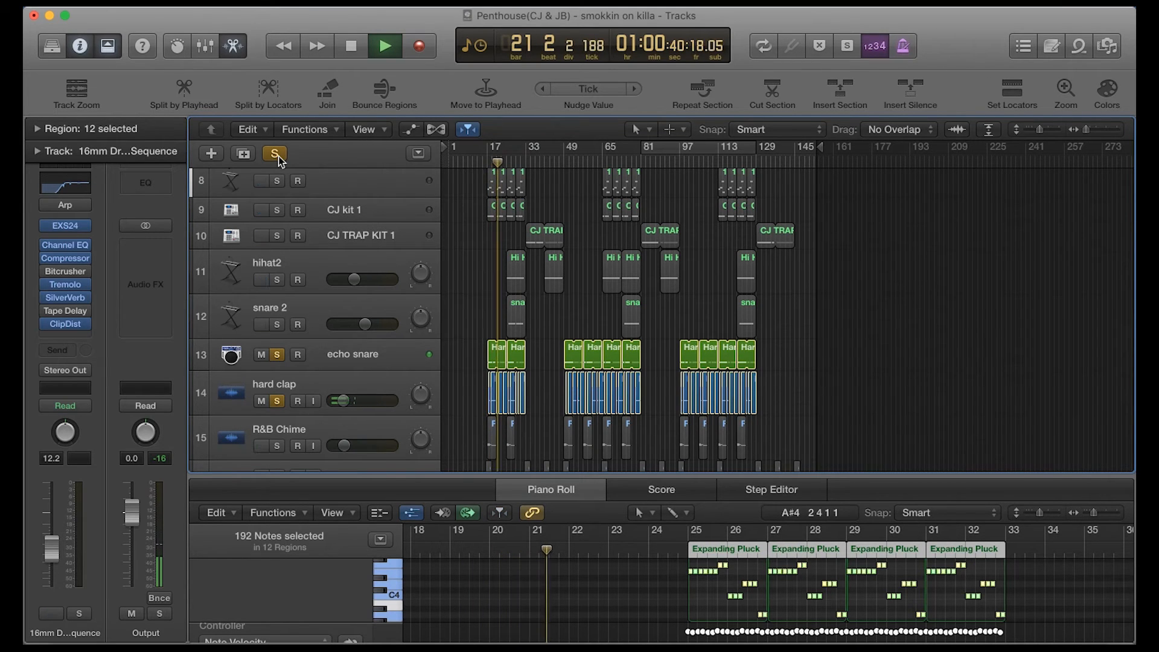
scroll(273, 215, "up", 1)
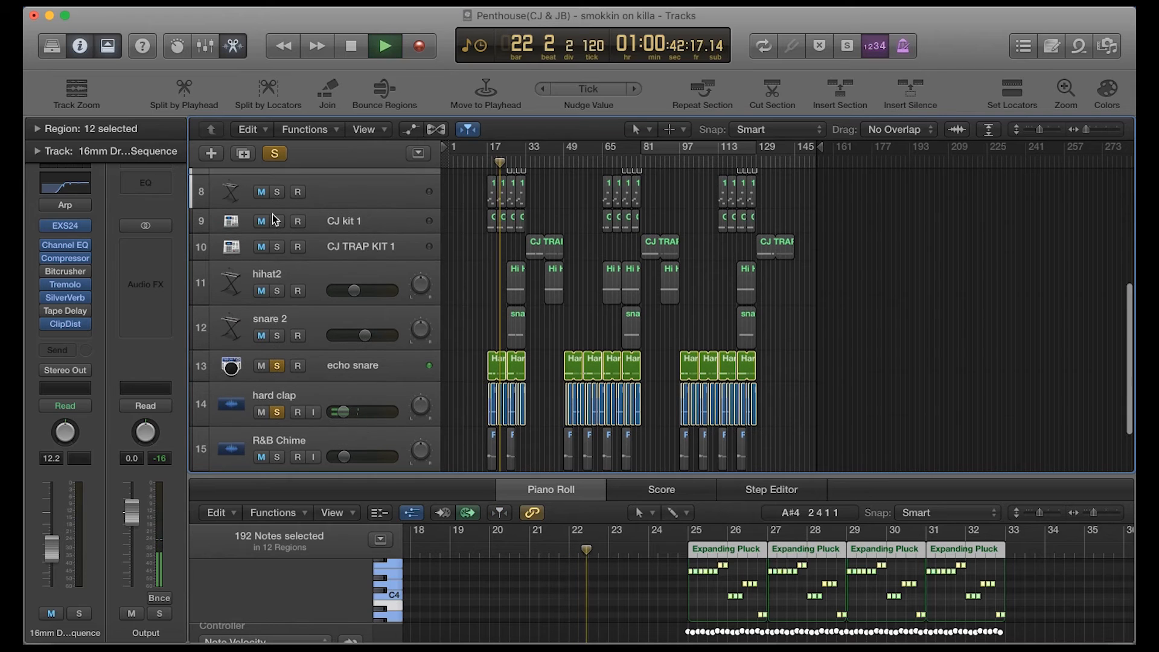
Add the CJ kit 1, hihat2 and snare 2 tracks to the soloed drums during playback, and clear all solos
left_click(277, 226)
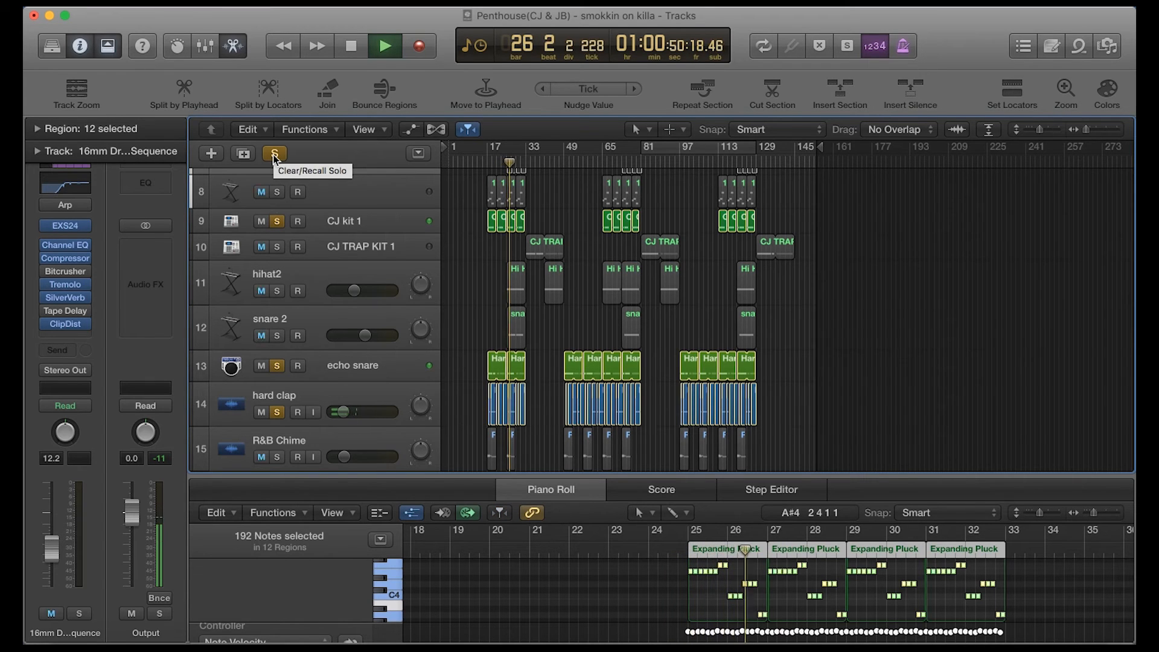
left_click(279, 291)
left_click(278, 336)
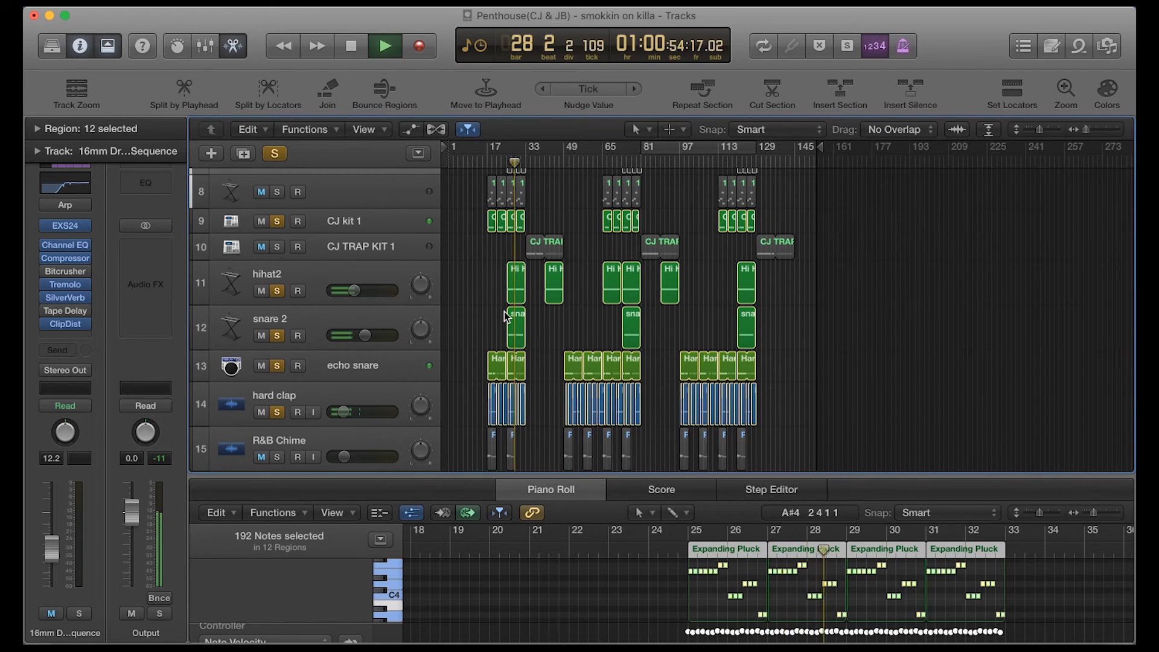
left_click(273, 155)
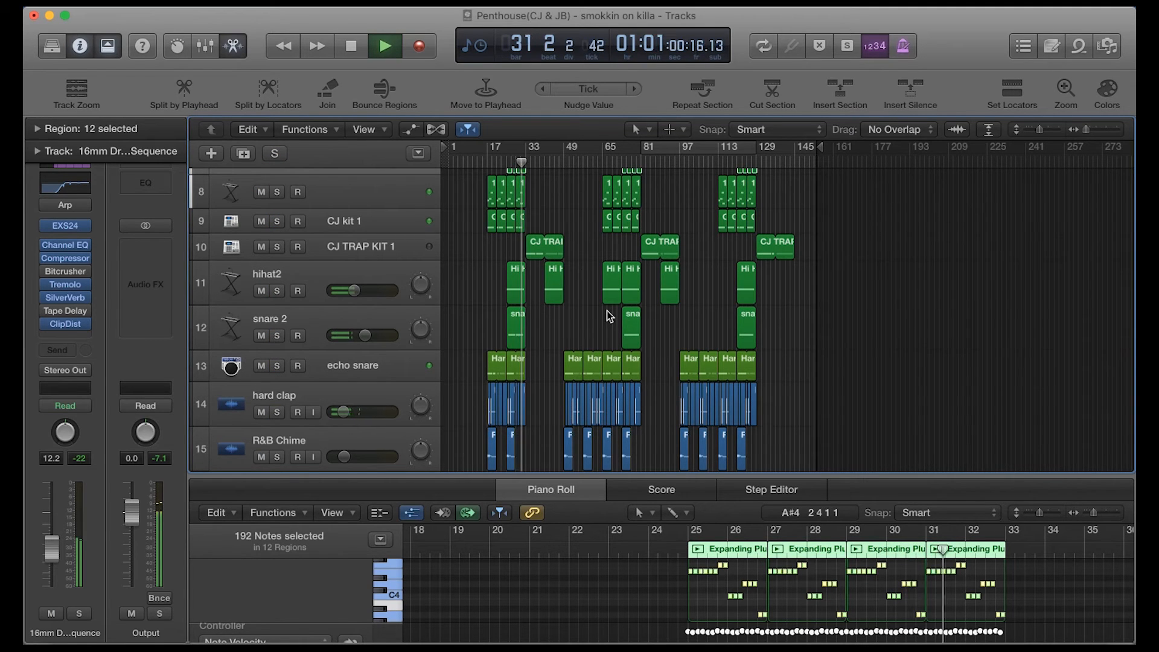
Select the CJ TRAP KIT 1 track, listen to its section in the full mix and stop playback
scroll(607, 310, "up", 3)
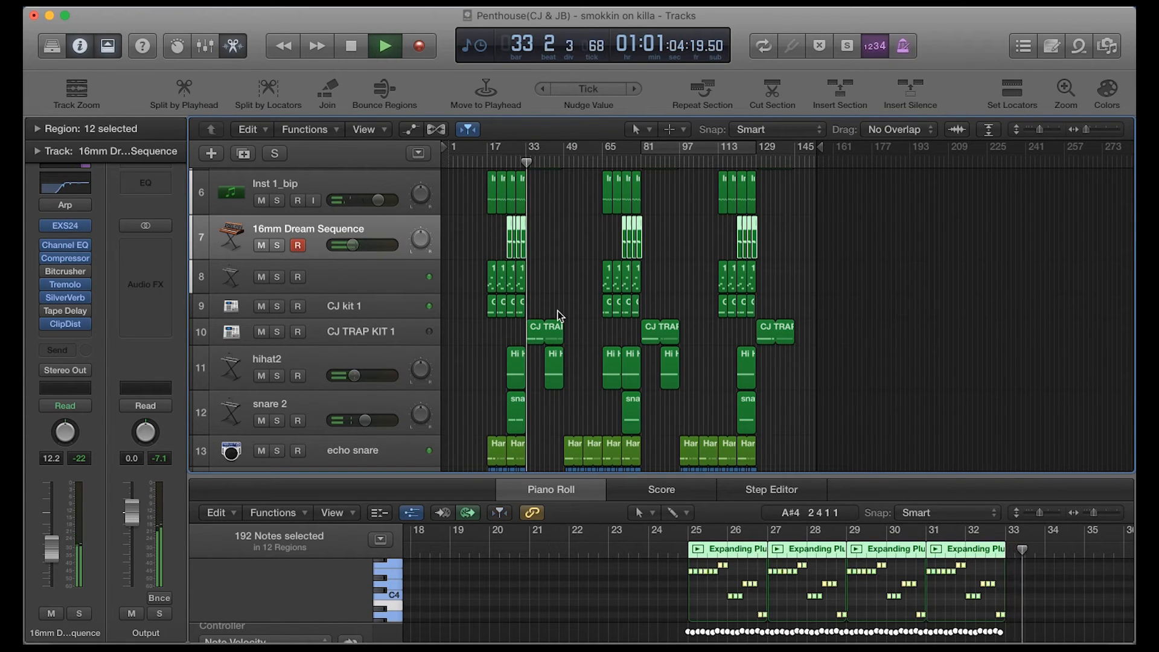
left_click(397, 336)
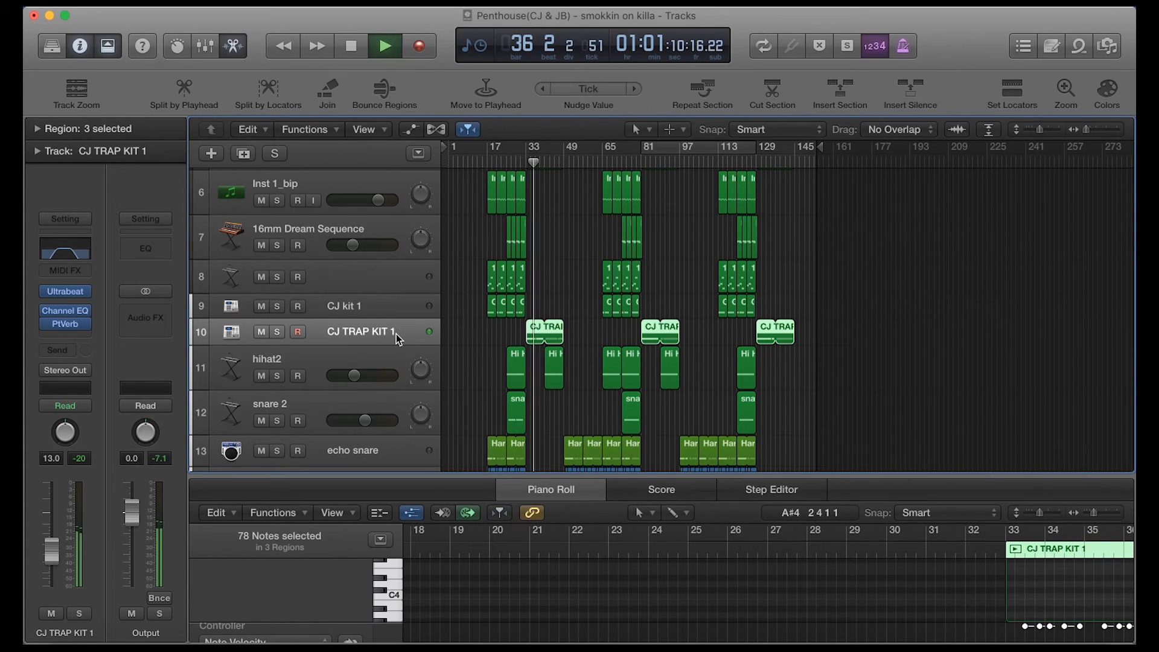
scroll(396, 334, "up", 5)
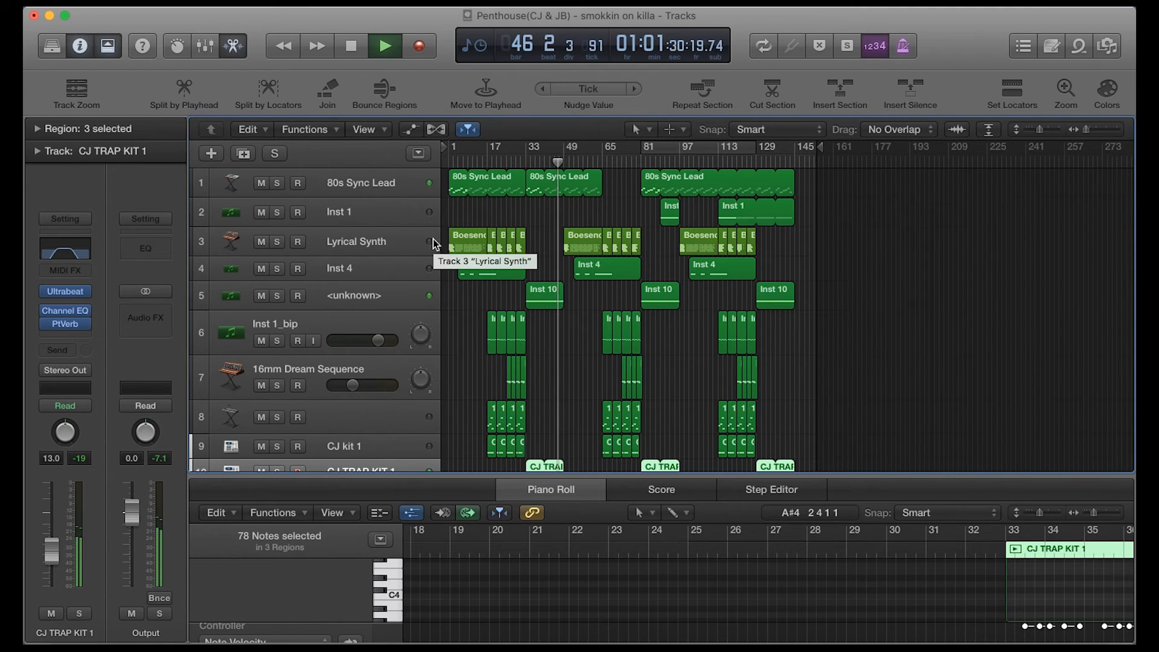
key("space")
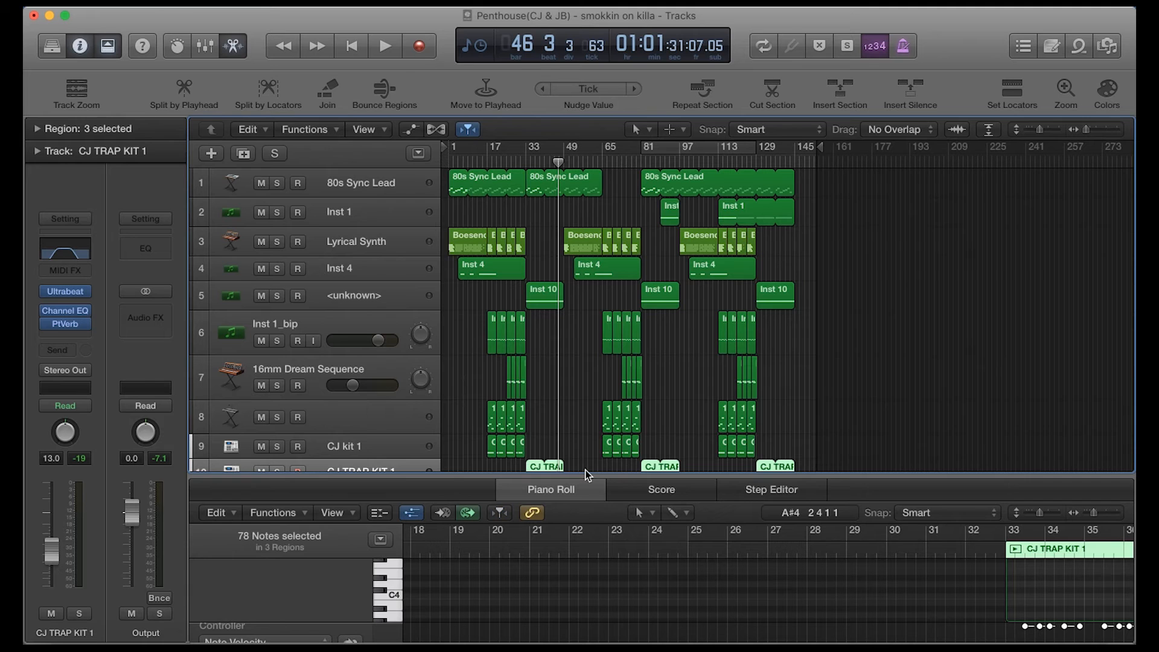
Move the project window aside, switch to the Finder window and go back to the Penthouse Collab CJ & JB folder
left_click_drag(234, 21, 257, 55)
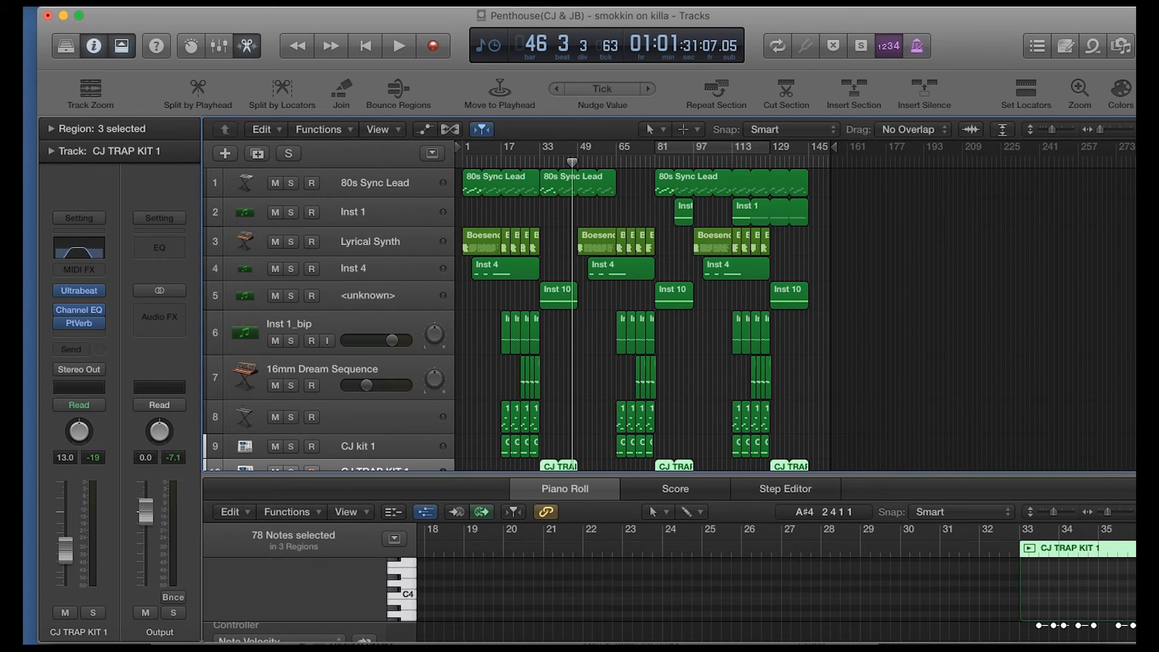
left_click_drag(342, 22, 466, 28)
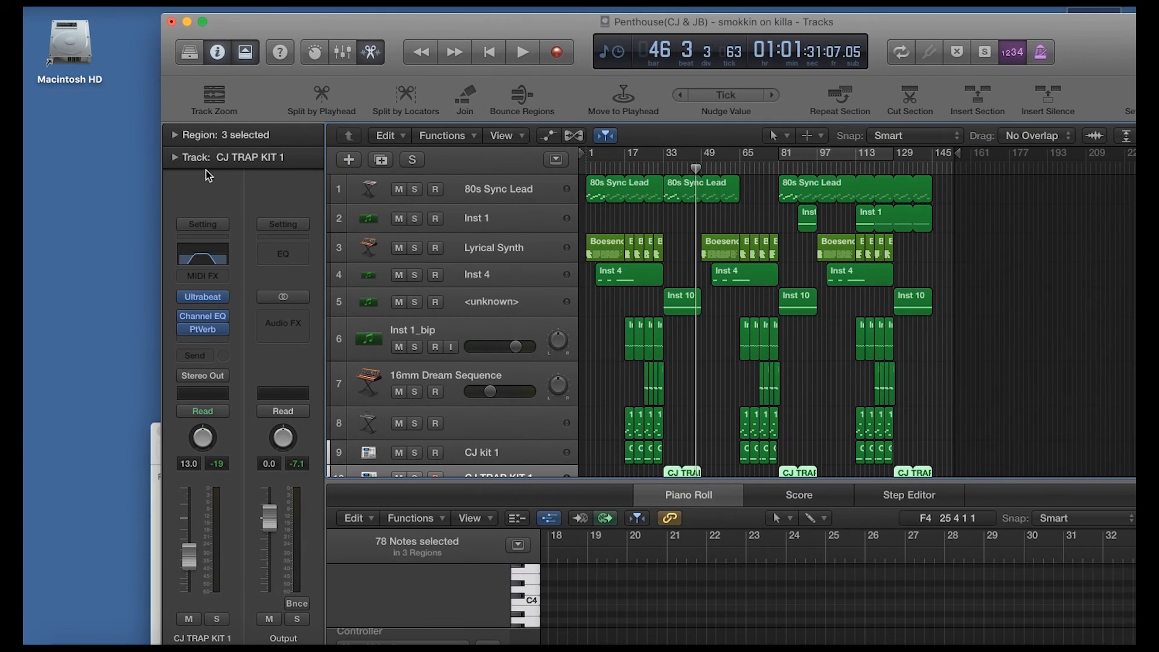
left_click(152, 528)
left_click(201, 515)
left_click_drag(272, 444, 201, 133)
scroll(297, 300, "up", 3)
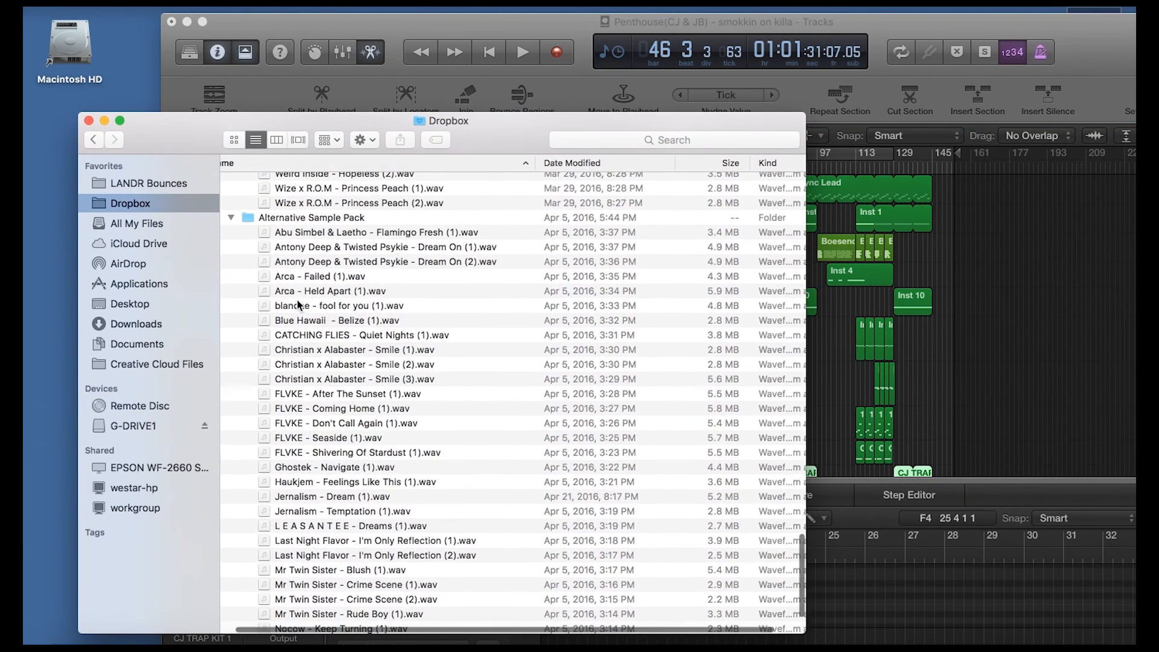
left_click(85, 143)
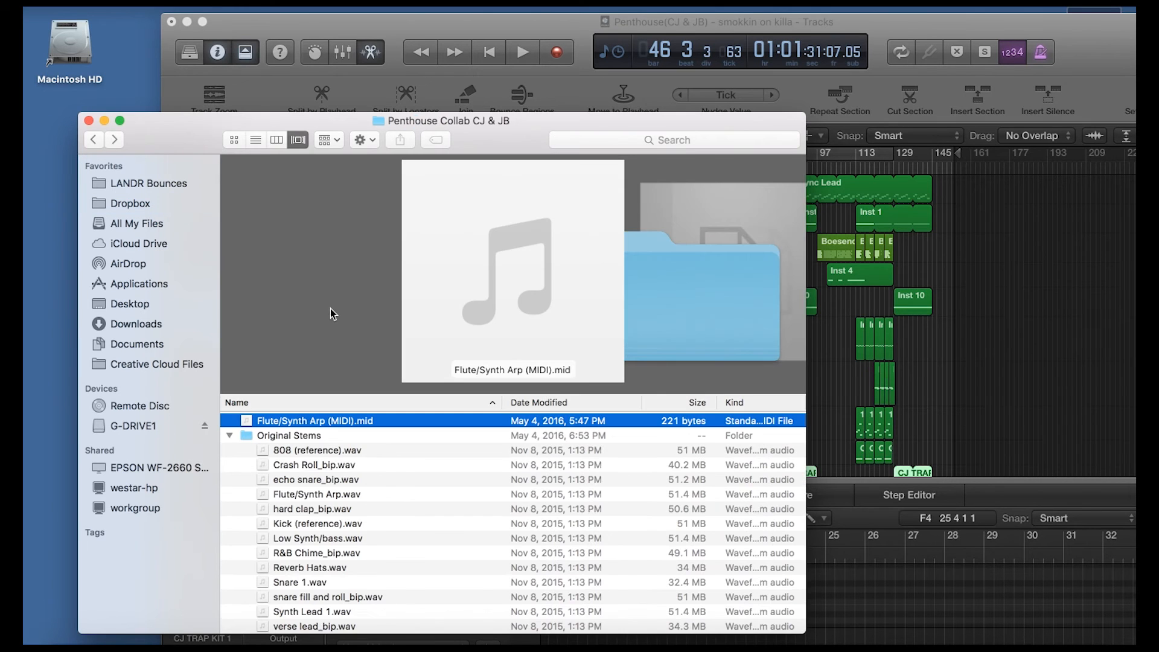
Examine the Original Stems files, including 808 (reference).wav, Crash Roll_bip.wav and echo snare_bip.wav
left_click_drag(189, 139, 184, 64)
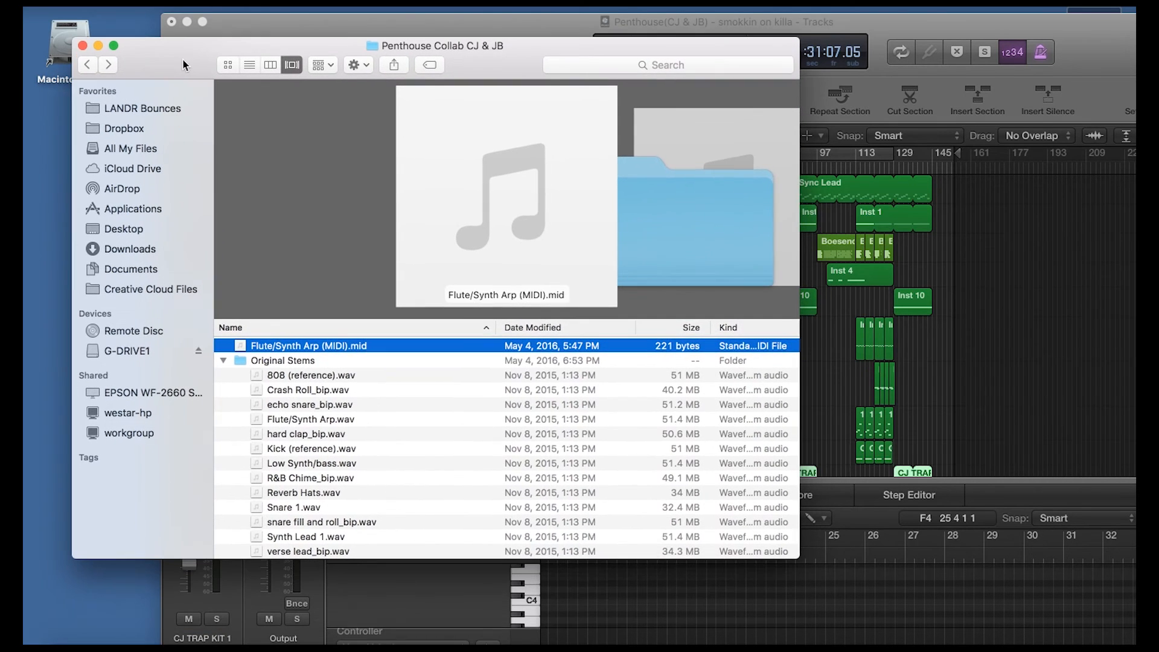
scroll(261, 386, "down", 3)
scroll(260, 387, "up", 2)
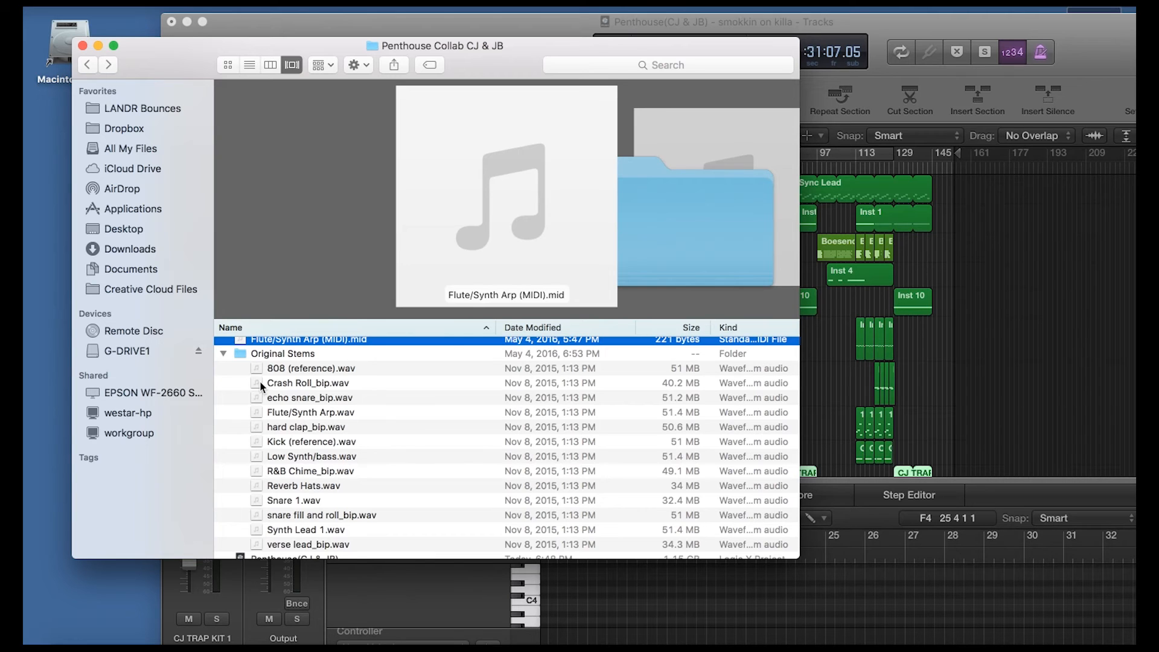
left_click(306, 369)
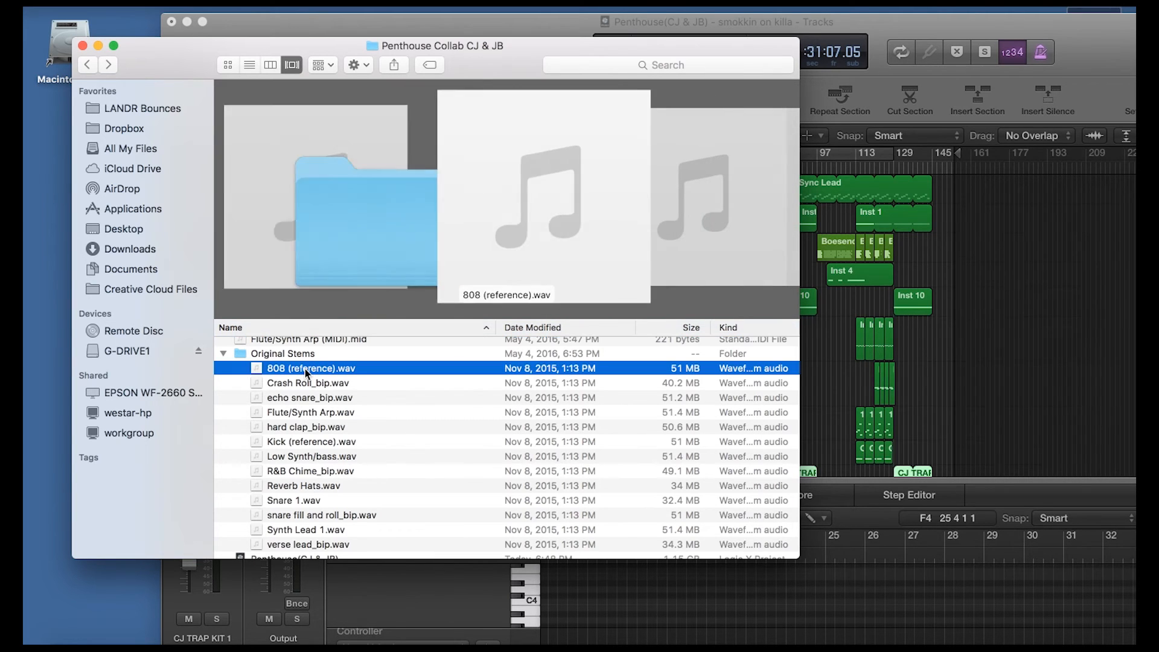
left_click(292, 381)
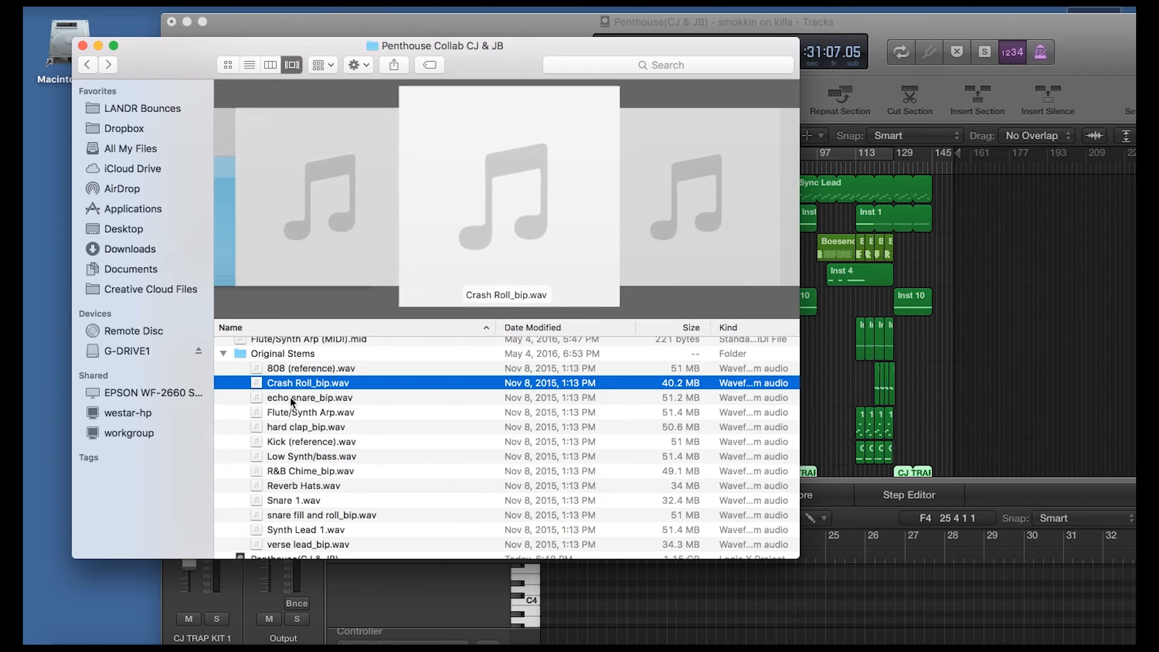
left_click(292, 398)
Start a new Logic Pro project without saving Penthouse(CJ & JB), and create one audio track using Input 1
left_click(879, 31)
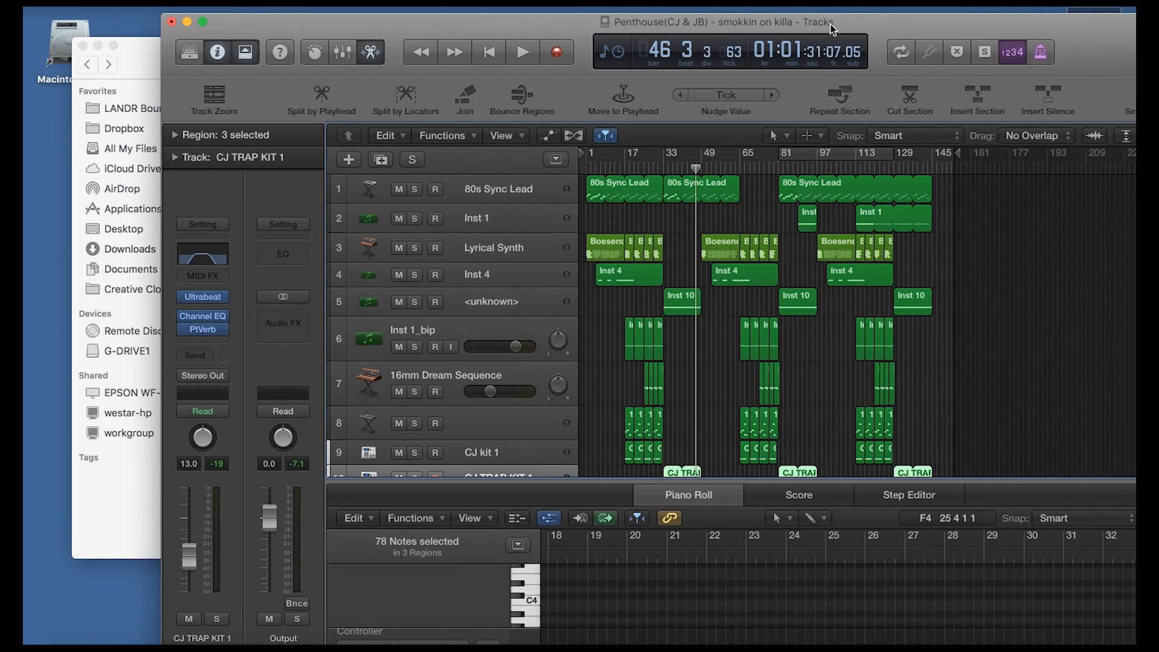
left_click(147, 4)
left_click(148, 23)
left_click(689, 233)
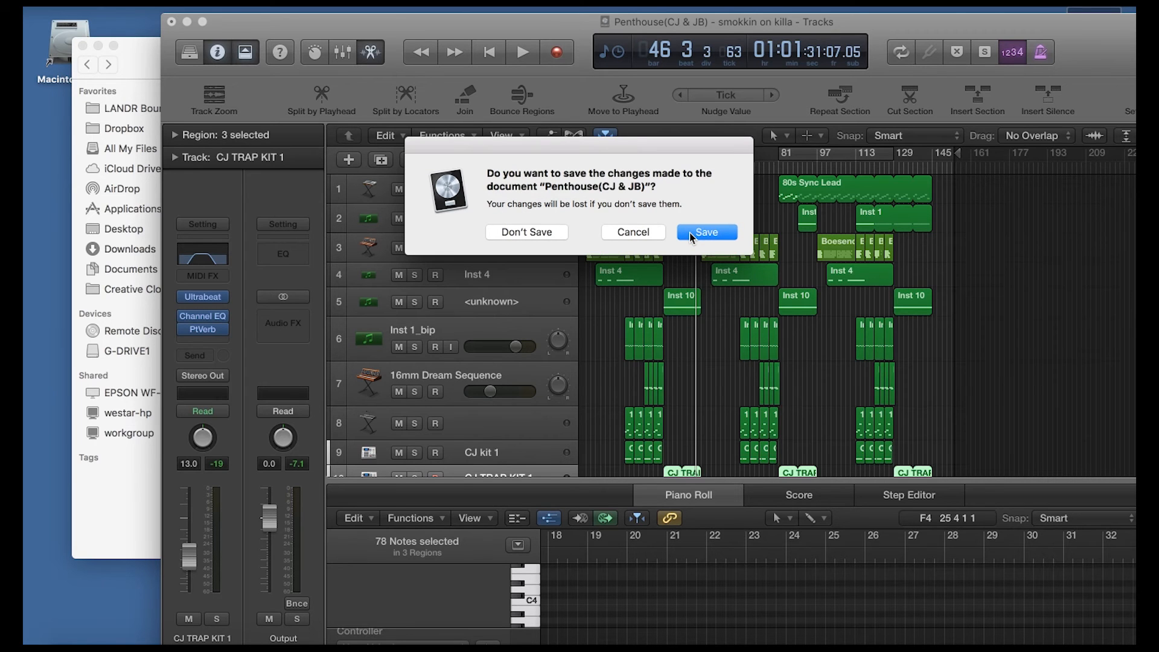
left_click(530, 229)
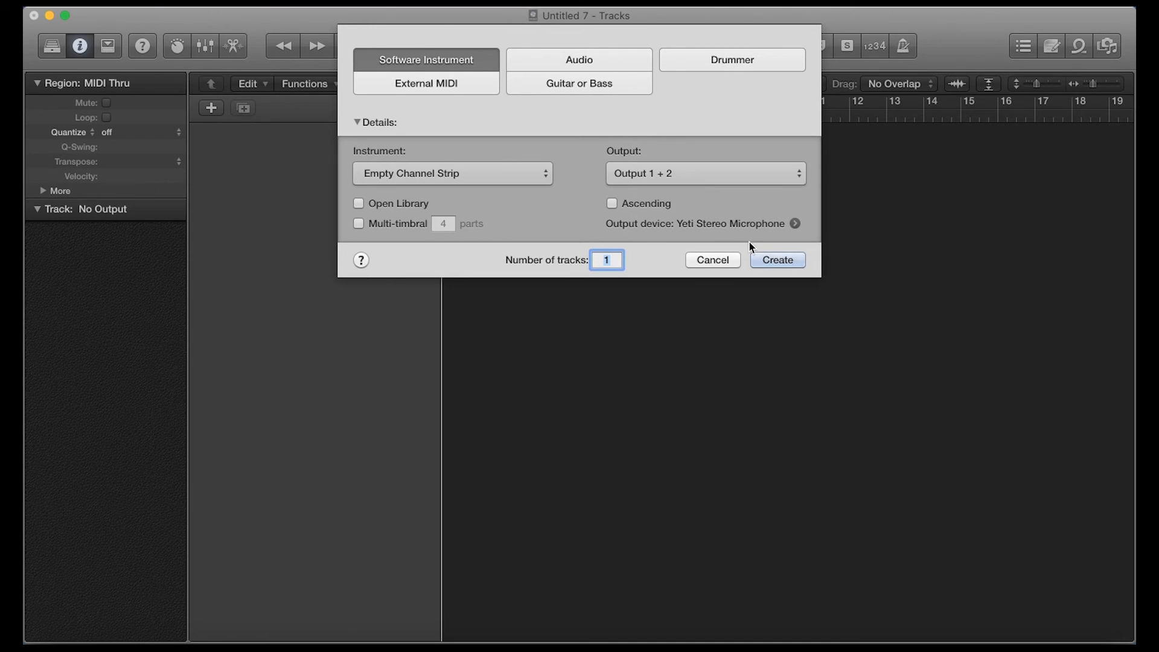
left_click(587, 68)
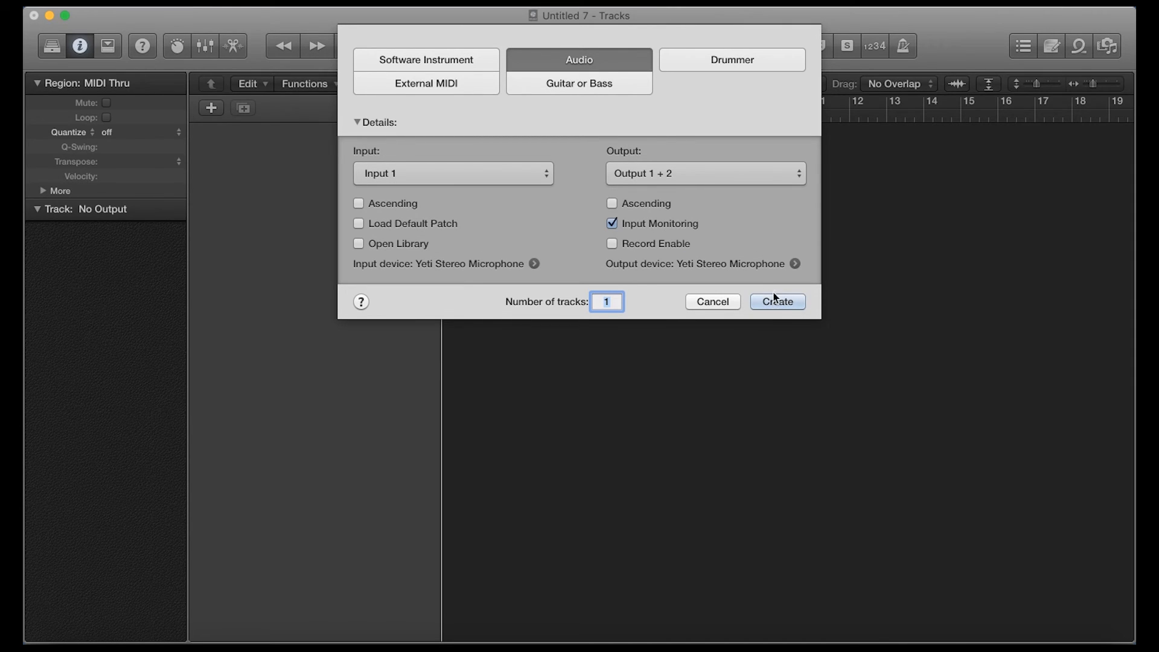
left_click(756, 300)
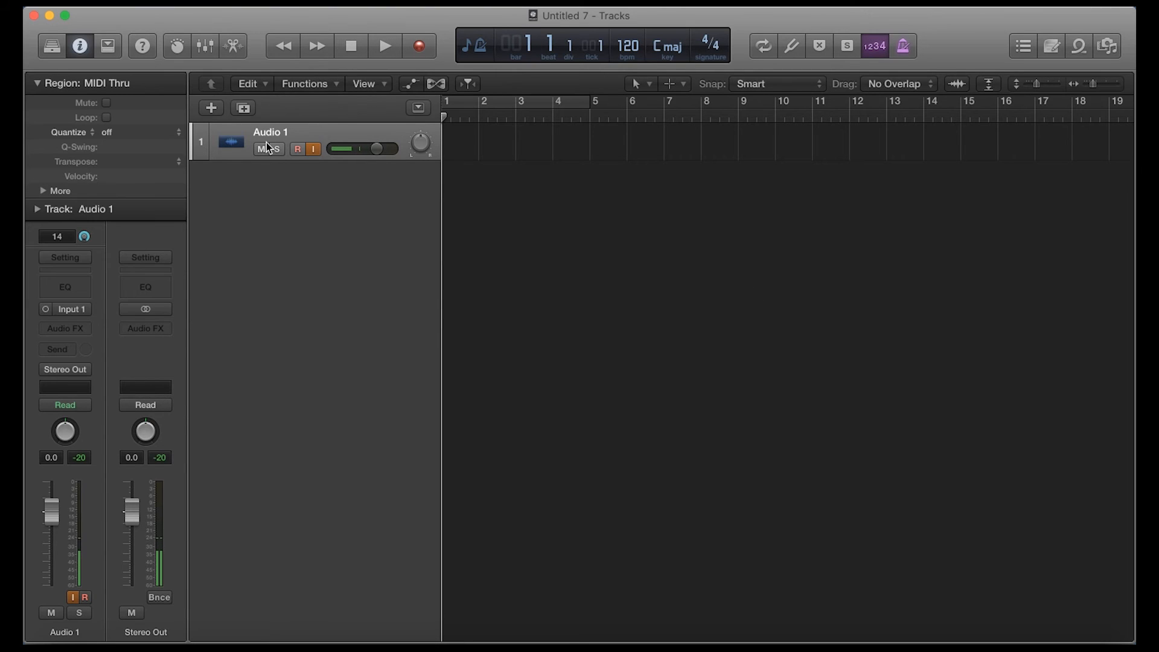
Import all Original Stems files from 808 (reference).wav through verse lead_bip.wav onto new tracks, including their tempo information
left_click_drag(118, 22, 364, 23)
left_click(115, 53)
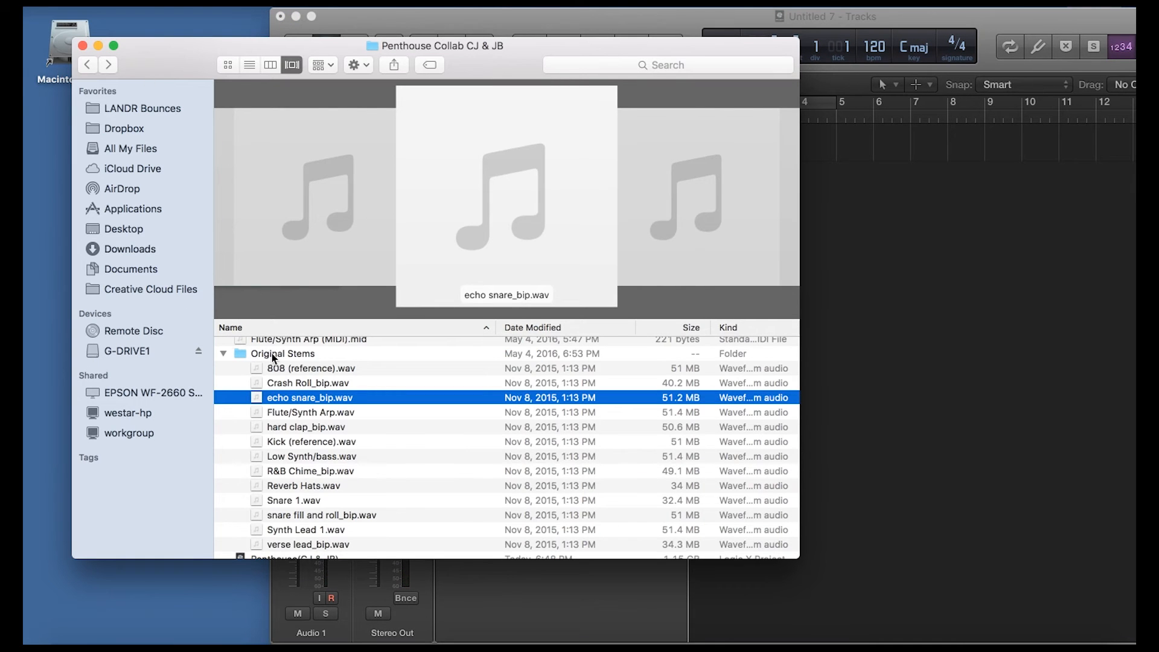
left_click(284, 368)
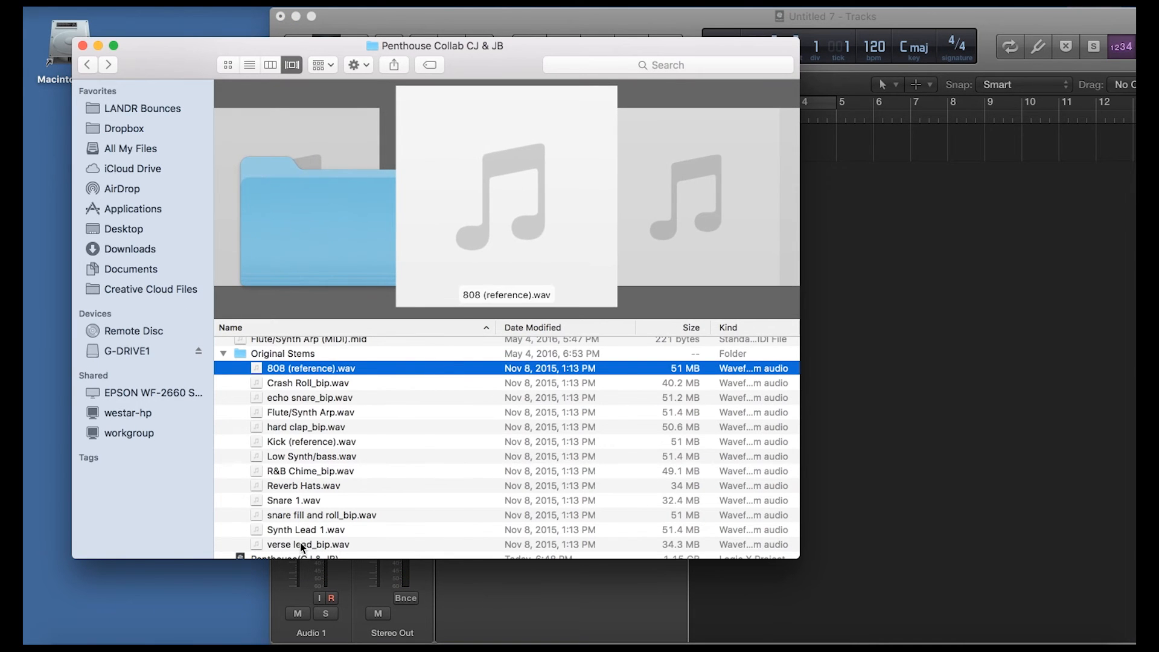
left_click(301, 545, "shift")
left_click_drag(292, 390, 871, 290)
left_click(684, 251)
left_click(691, 230)
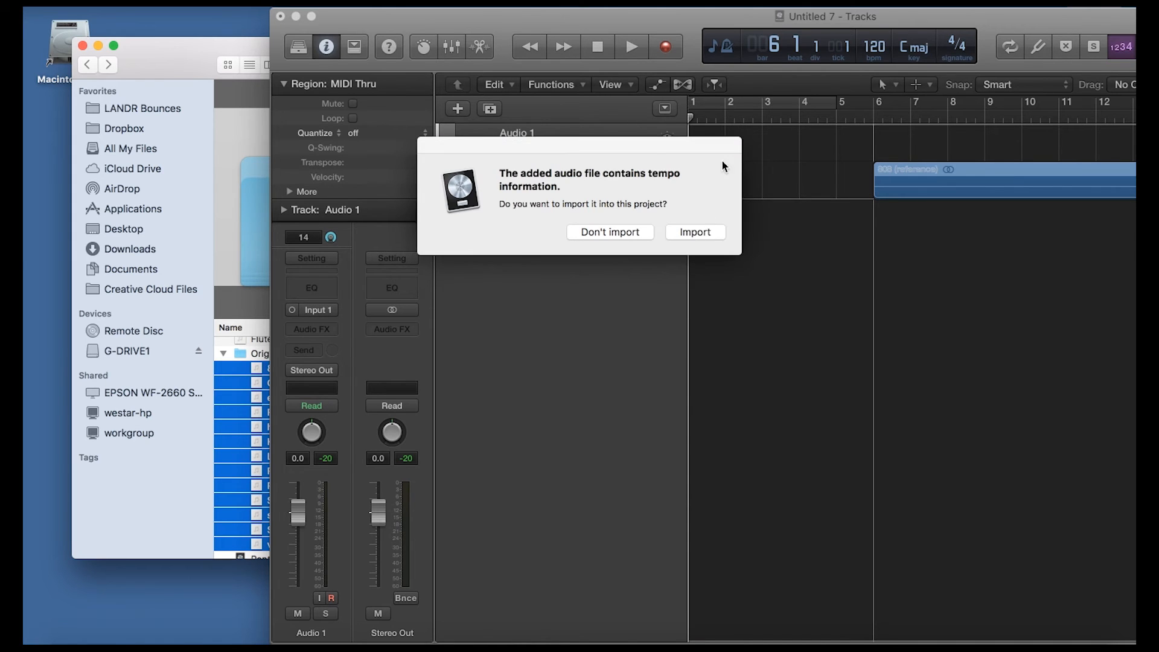
Move all 13 imported stem regions to start at bar 1 and fit their full length in the Tracks area
left_click(664, 30)
left_click_drag(664, 30, 545, 26)
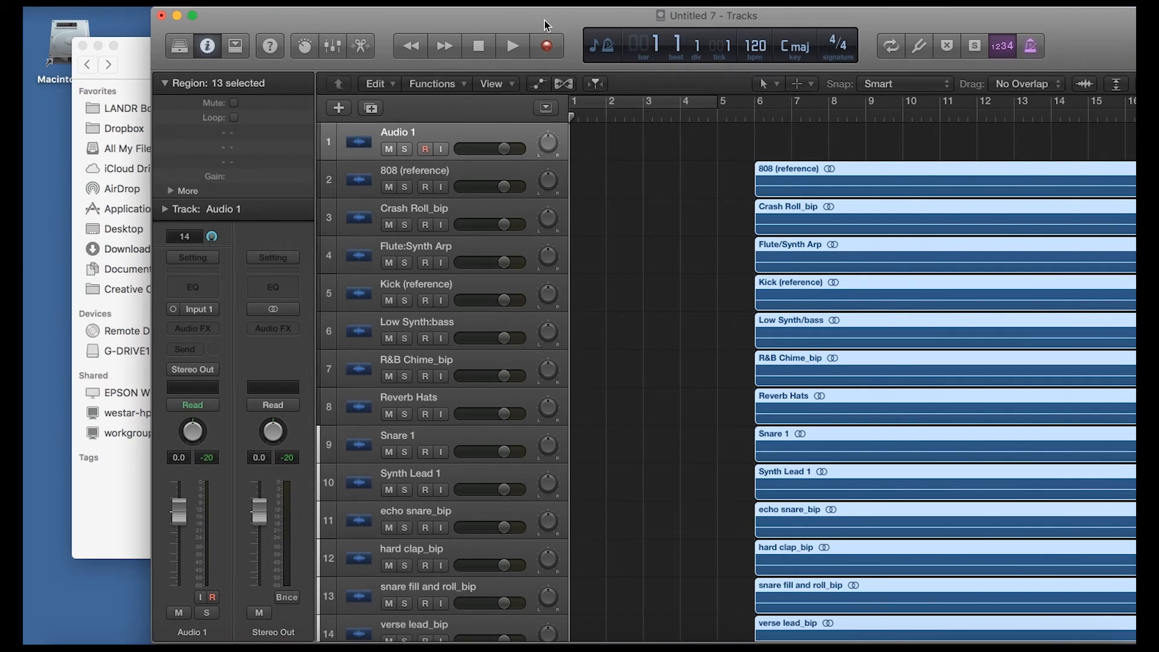
left_click_drag(816, 196, 610, 180)
key("z")
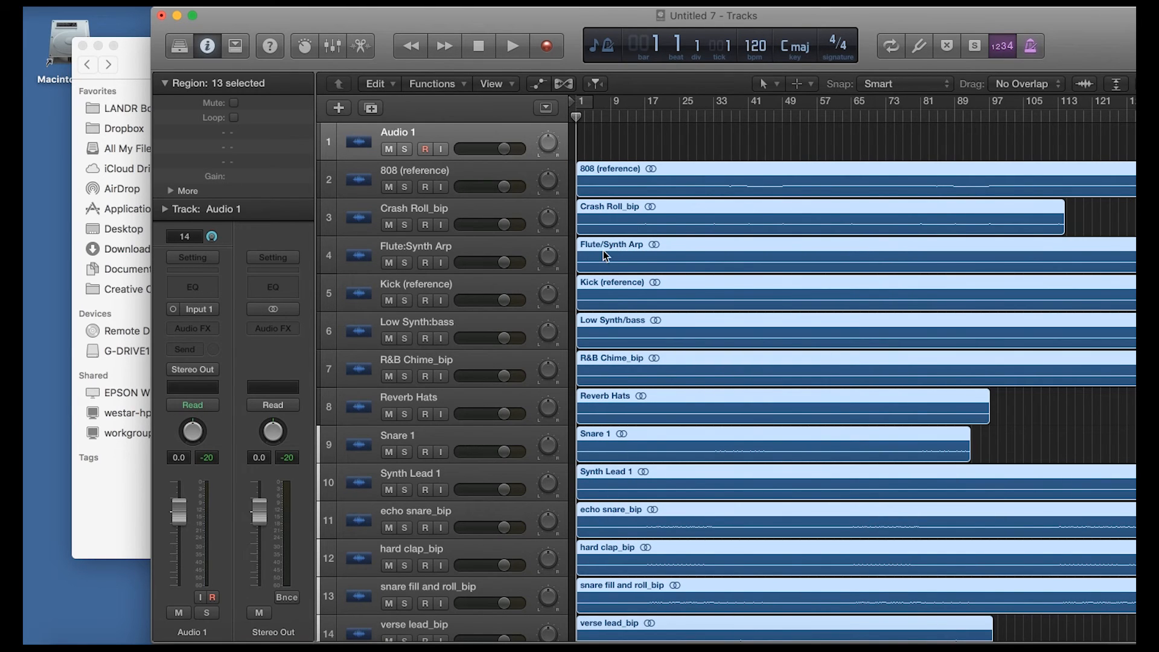
left_click_drag(559, 16, 465, 19)
scroll(489, 258, "down", 2)
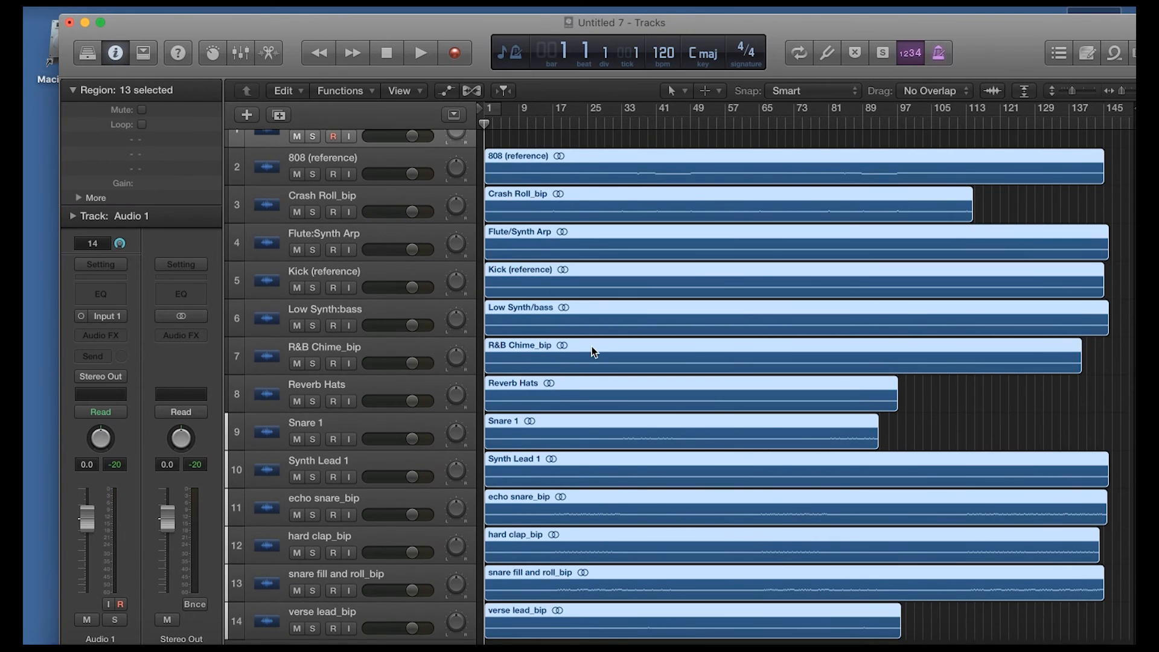
scroll(591, 348, "down", 1)
scroll(592, 349, "up", 3)
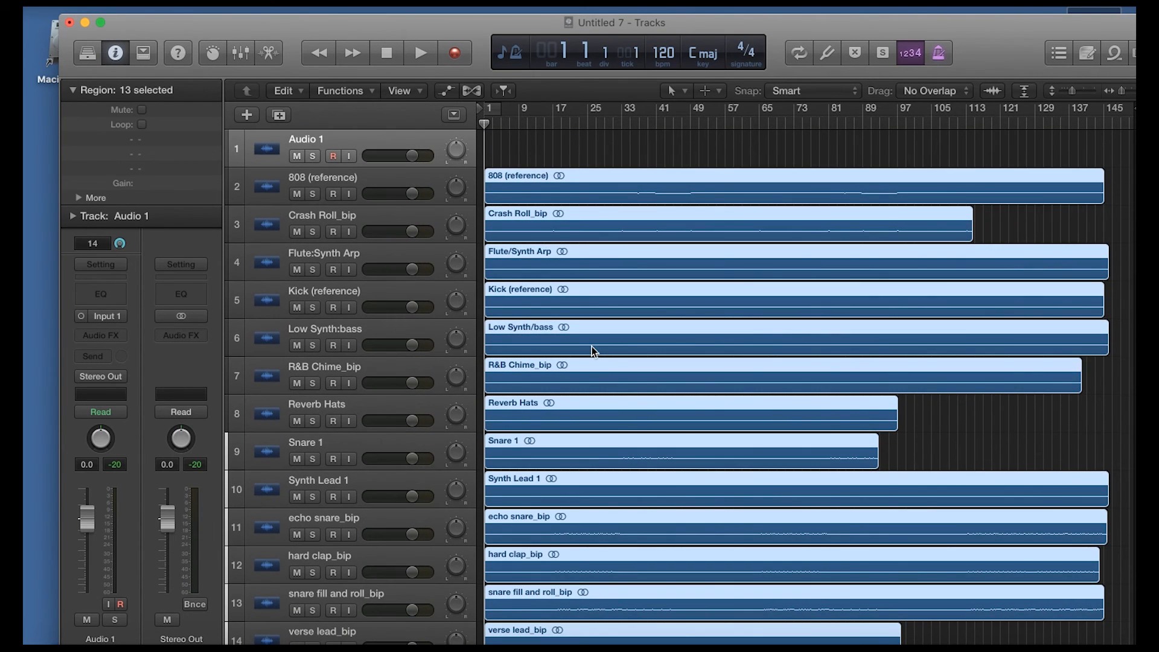
Play the imported stems together from bar 1 and look over the track list
key("space")
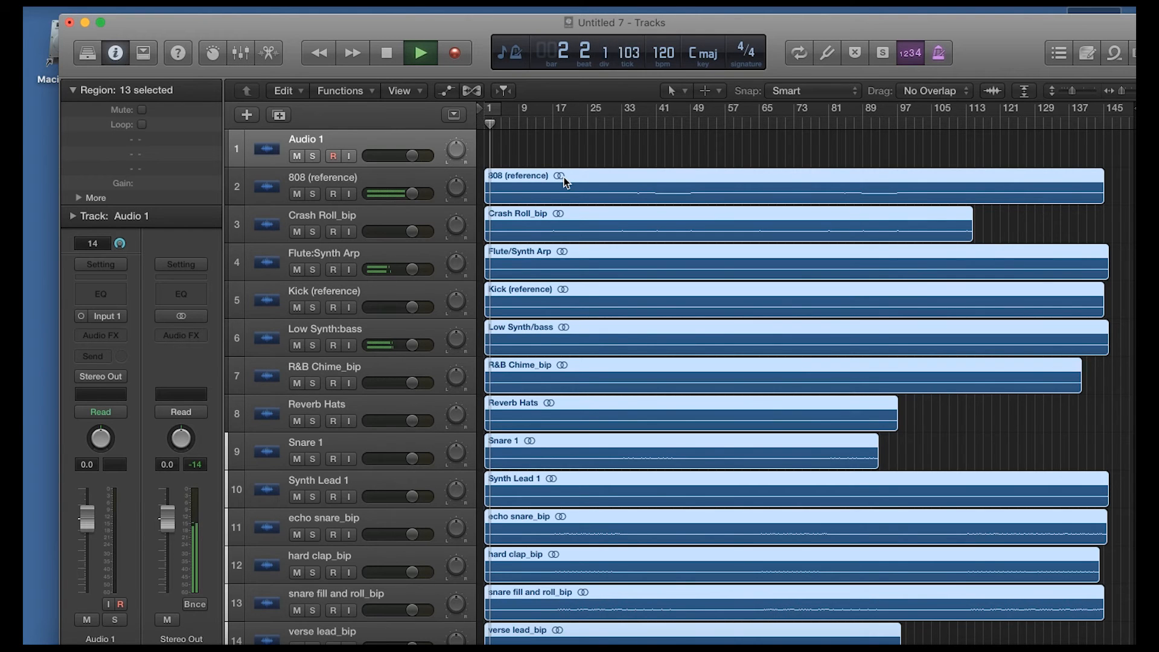
scroll(589, 312, "down", 2)
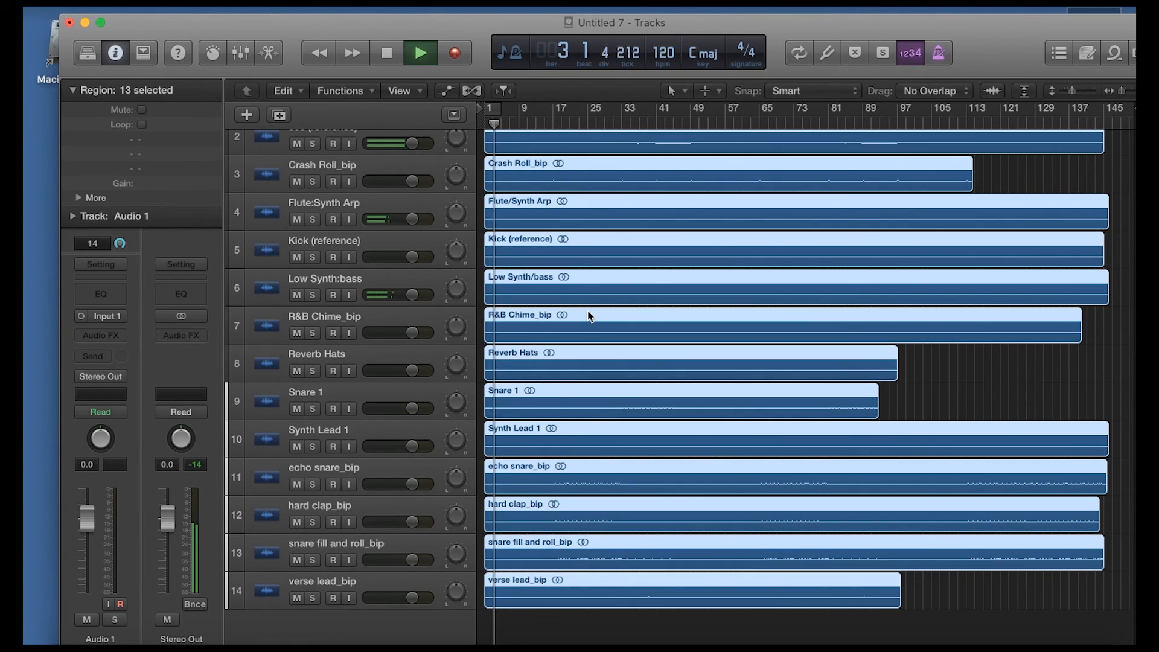
scroll(588, 312, "up", 1)
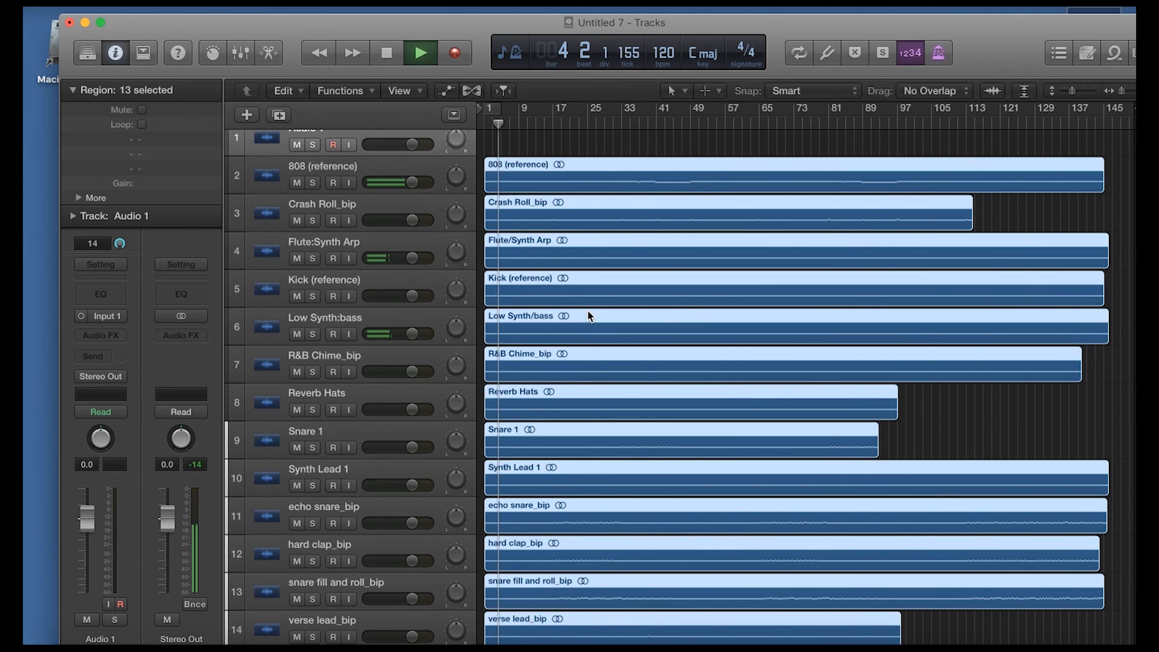
scroll(588, 310, "up", 1)
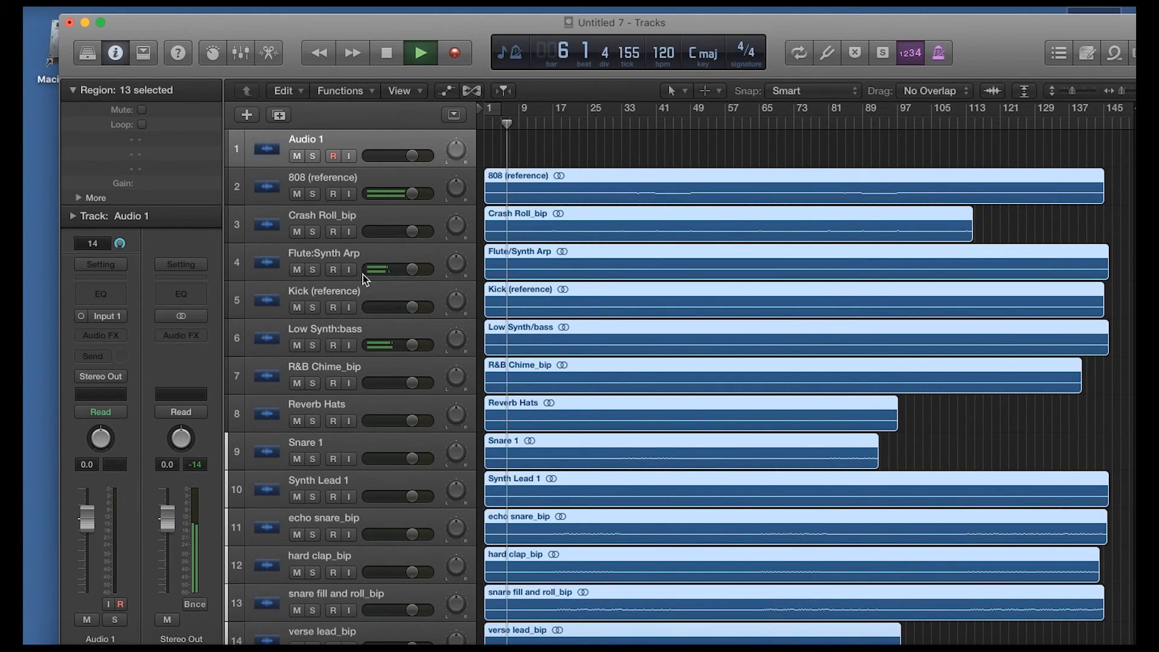
Audition the Low Synth:bass track briefly in solo, and select the Synth Lead 1 track within the full mix
left_click(313, 346)
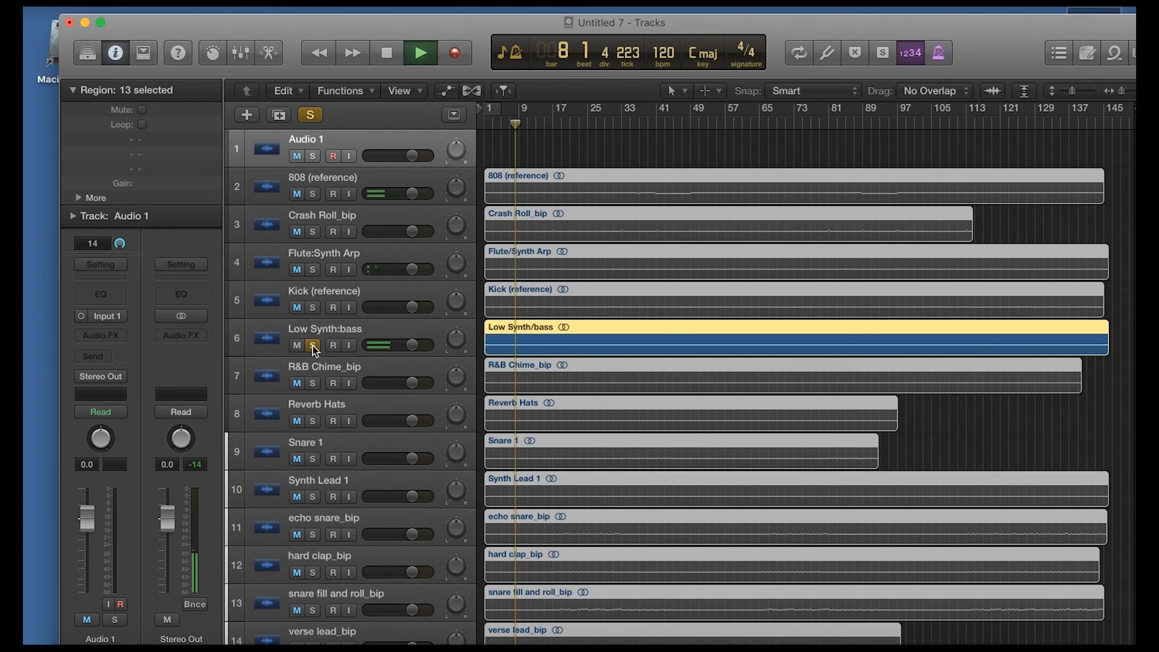
left_click(313, 345)
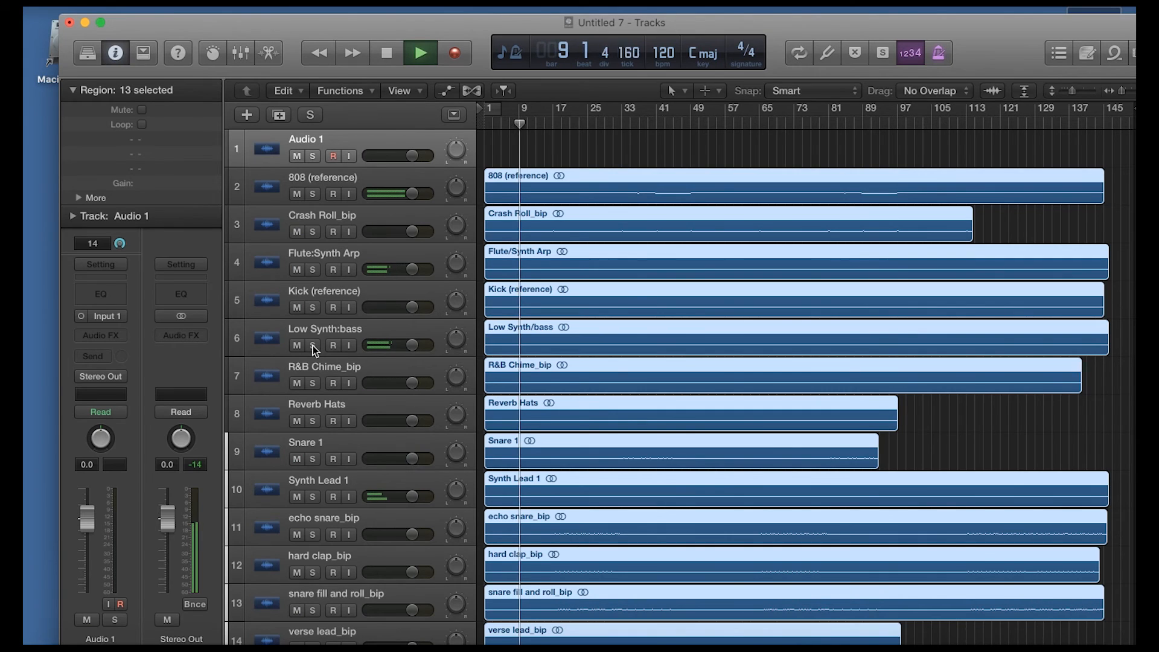
left_click(358, 481)
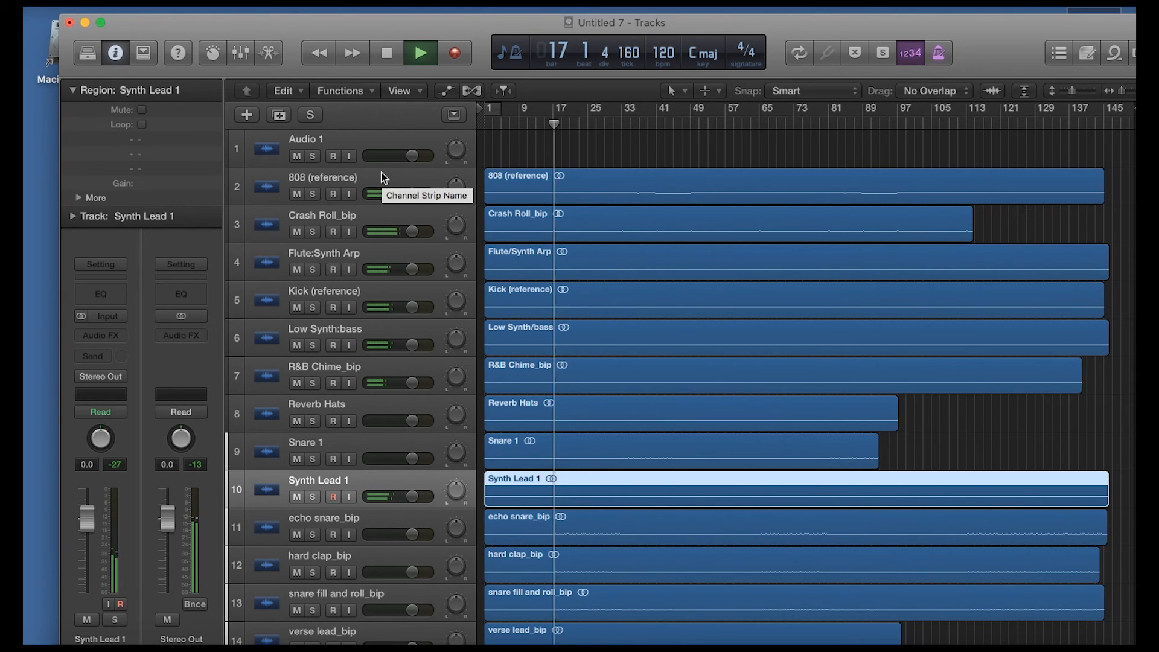
scroll(487, 174, "down", 2)
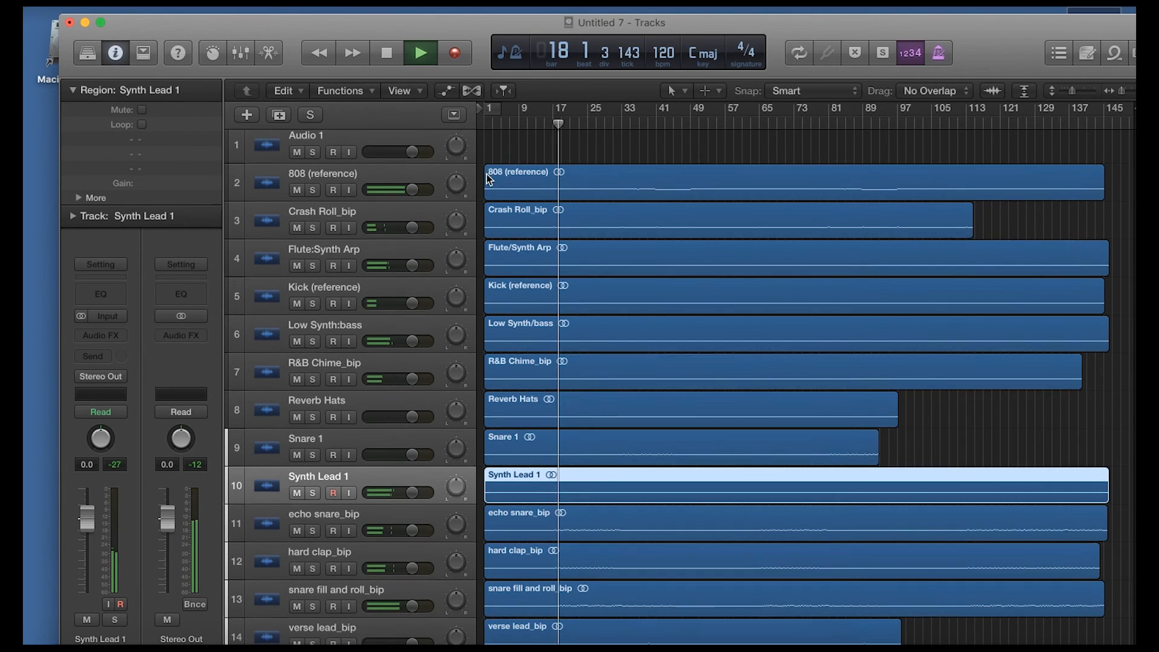
Stop the playback of the stems and shift the project window slightly up and to the left on the desktop
left_click(385, 57)
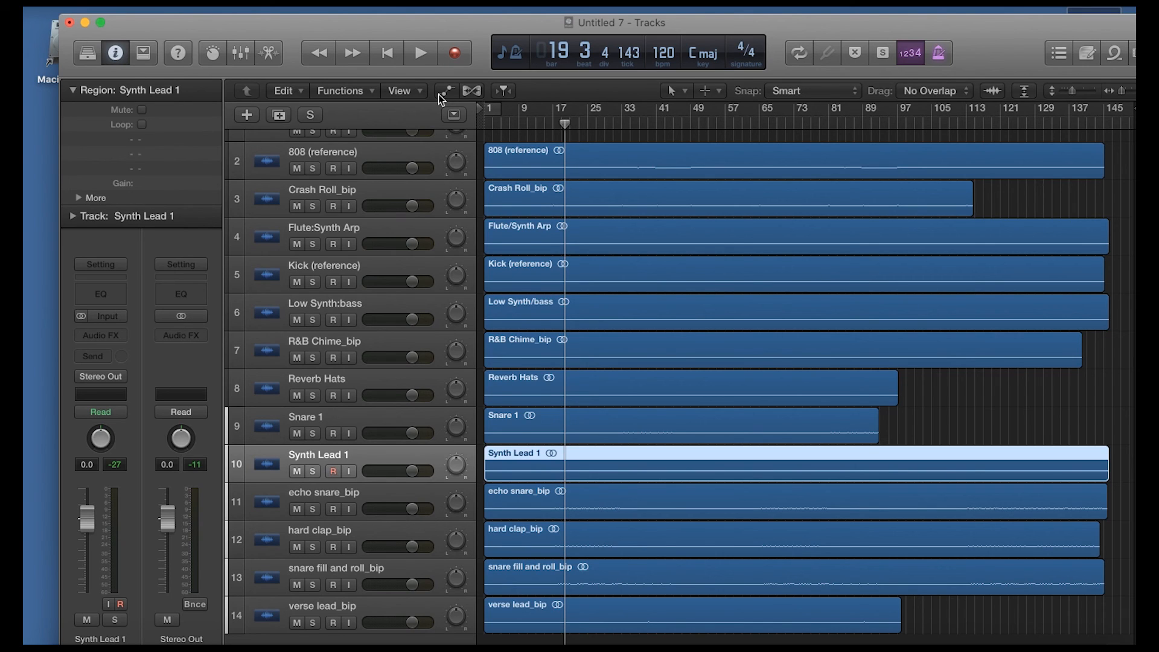
left_click_drag(379, 41, 346, 27)
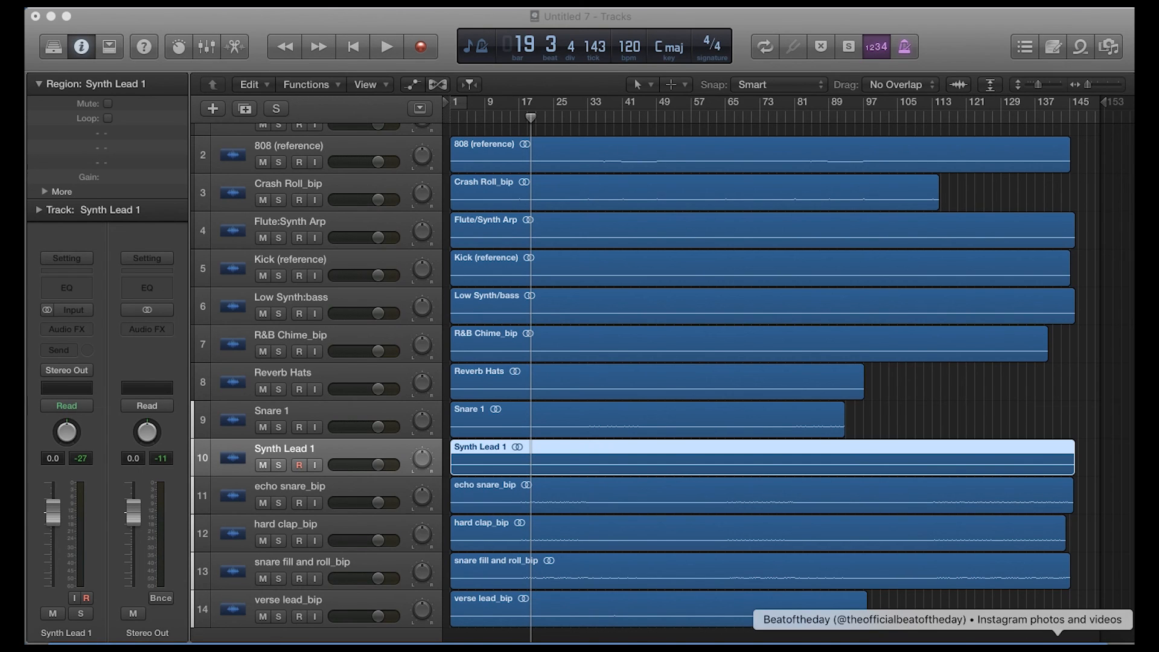
Look over the posts on the Beatoftheday Instagram profile in the browser window, and minimise it to return to Logic Pro
left_click(1057, 644)
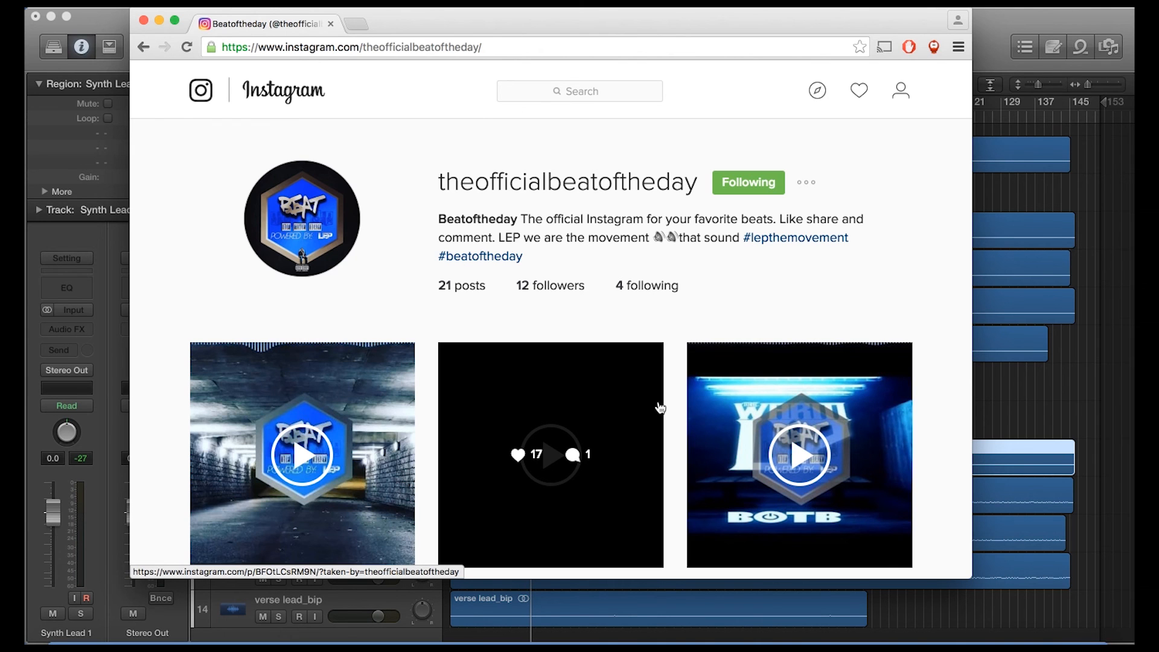
scroll(660, 408, "down", 3)
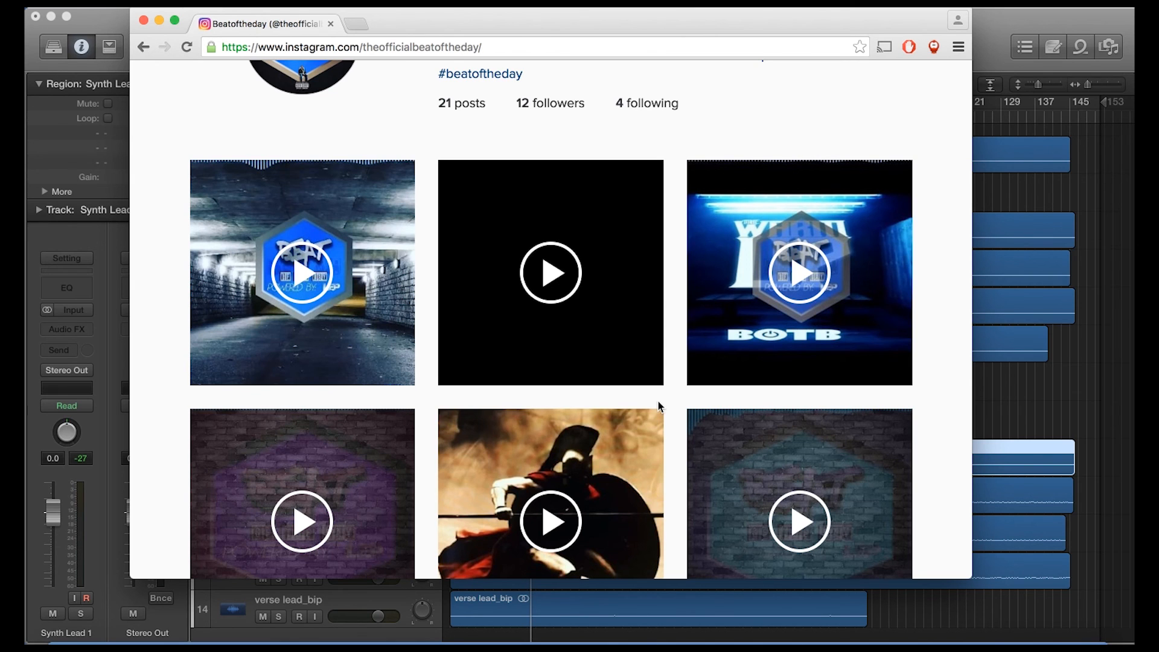
scroll(657, 400, "up", 2)
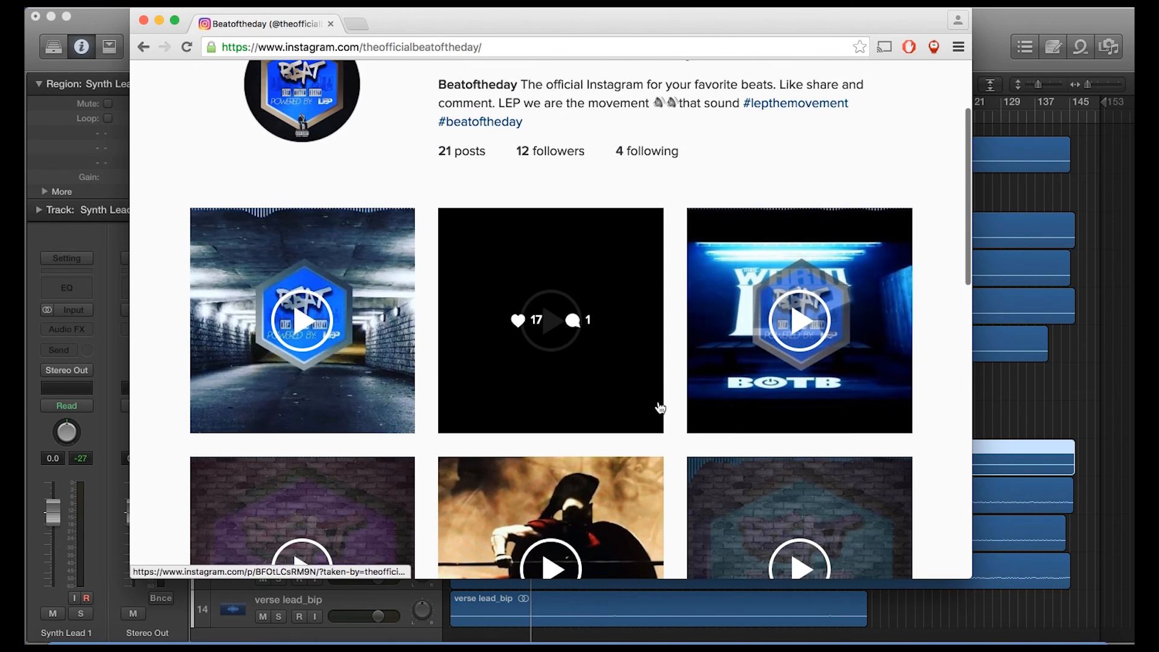
scroll(660, 408, "down", 1)
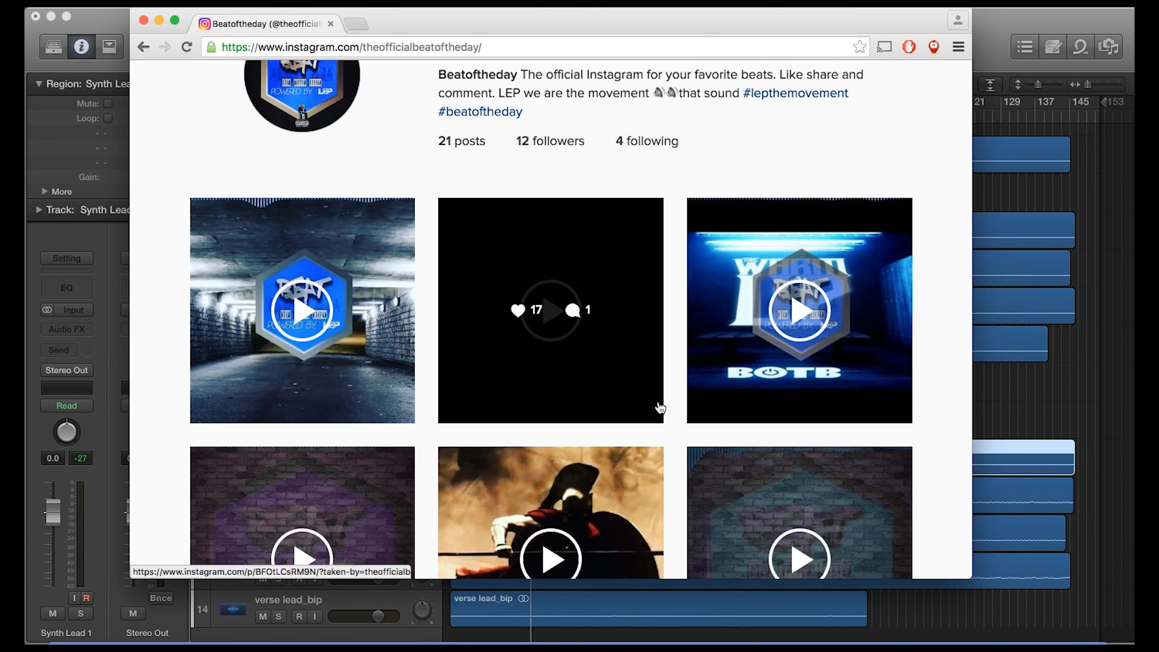
scroll(660, 408, "up", 3)
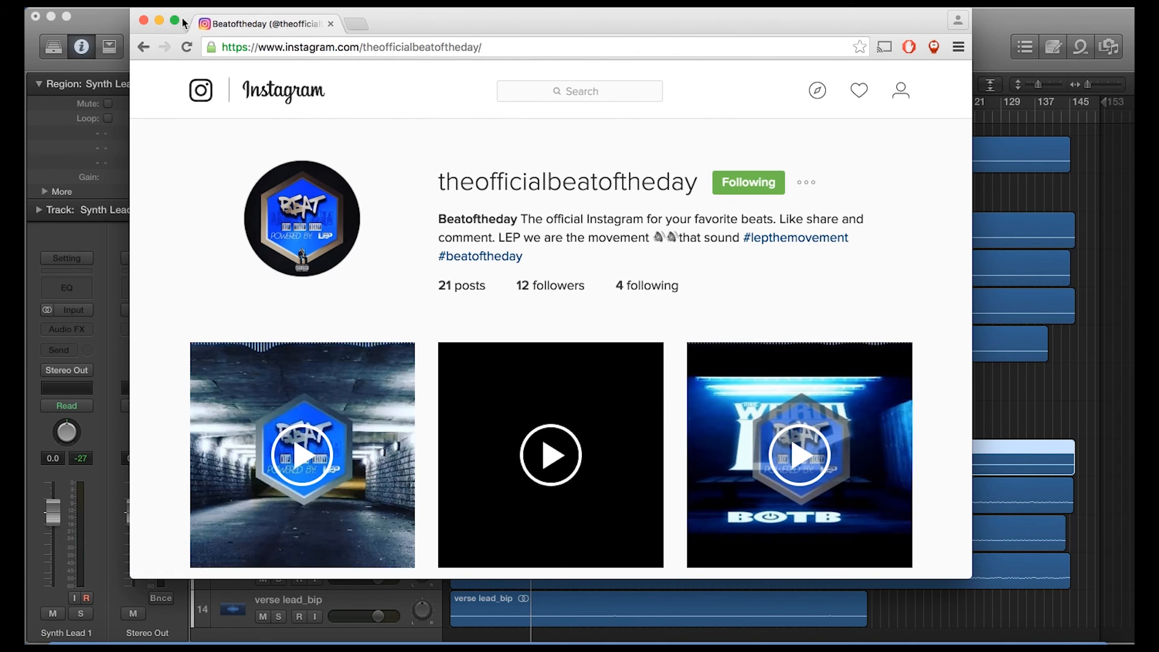
left_click(160, 21)
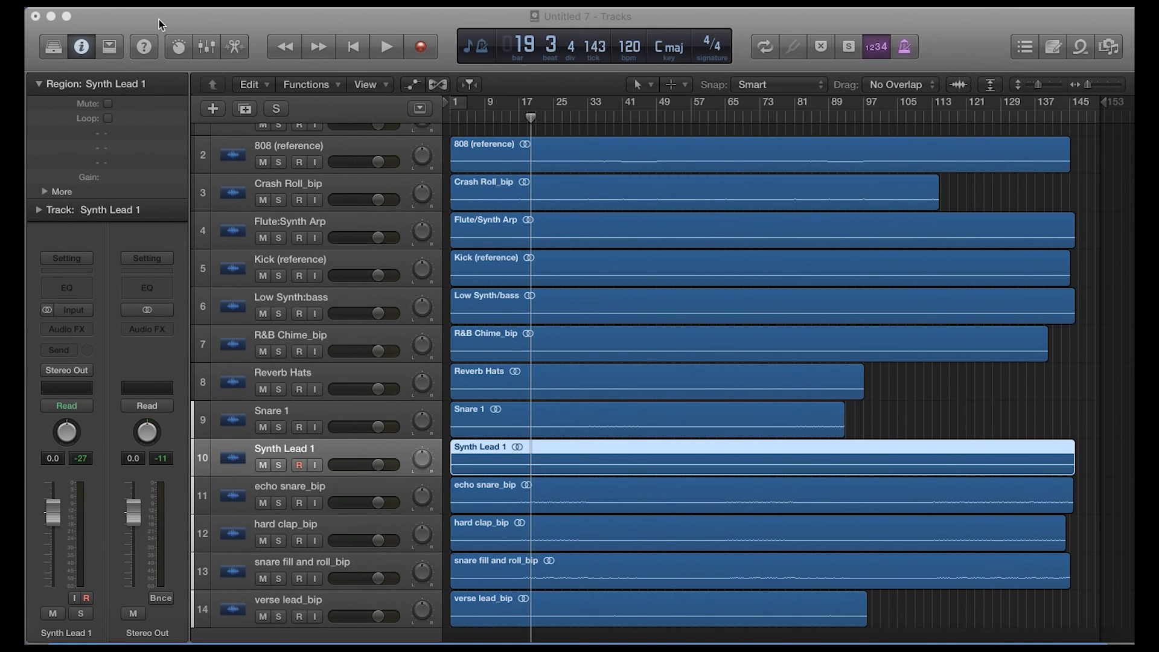